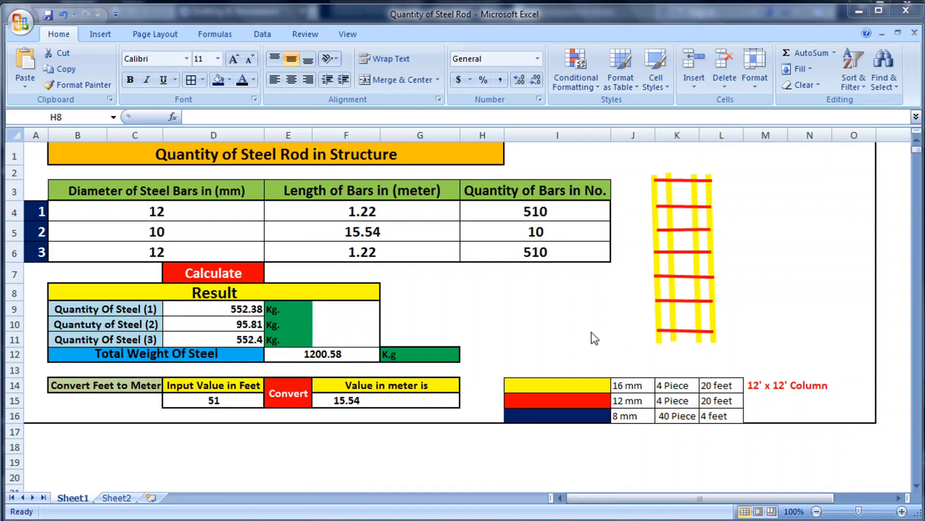
Step: Look over the calculator sheet and its title cell B1, scrolling through the layout
click(428, 295)
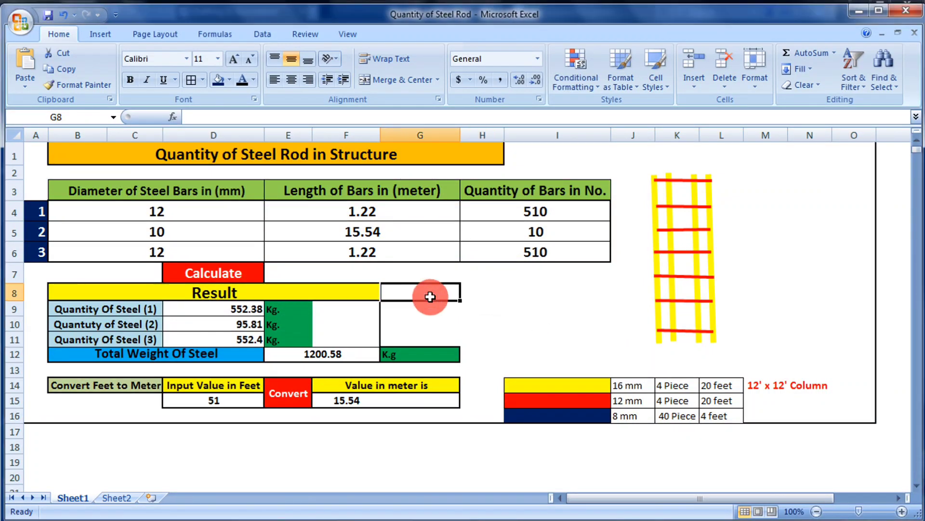
click(506, 339)
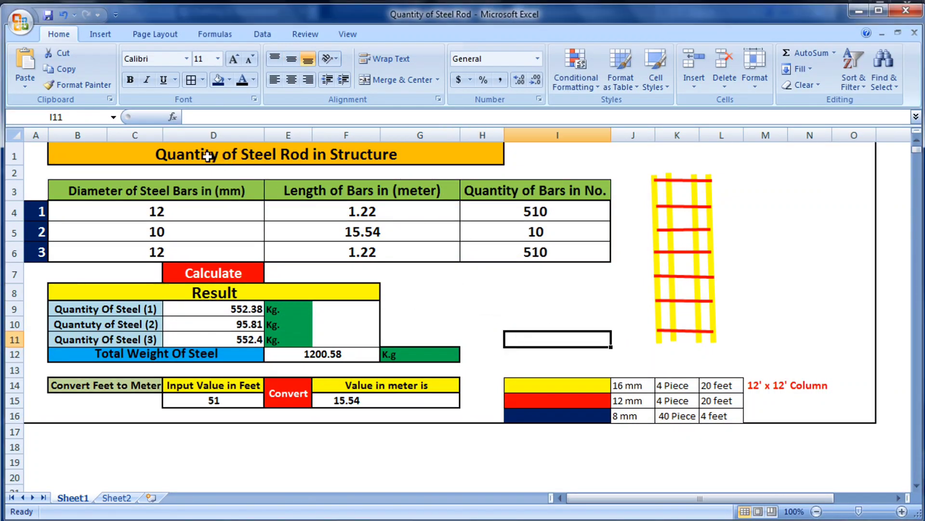
click(335, 157)
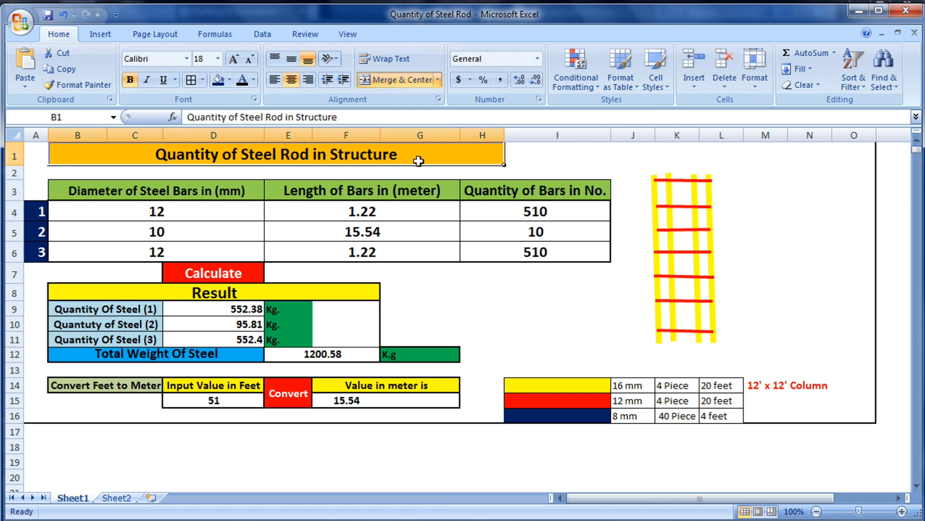
click(502, 311)
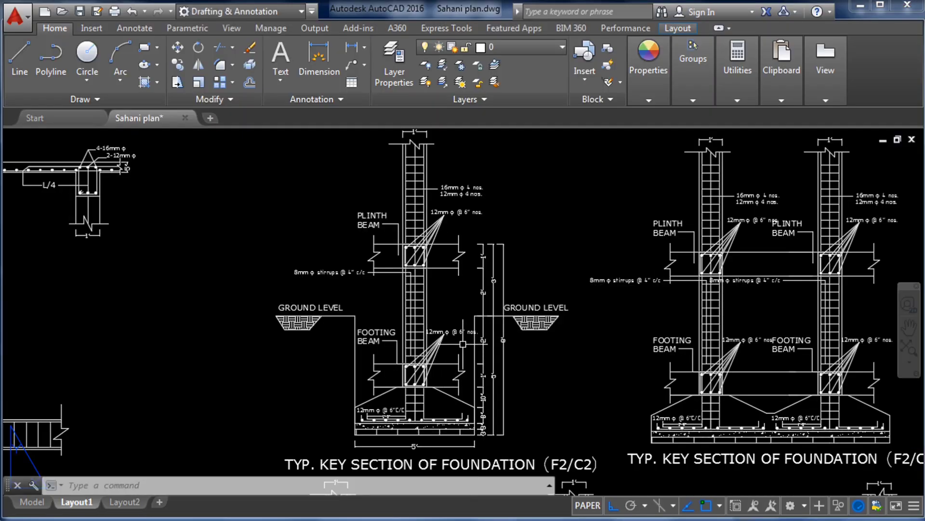
scroll(463, 345, down, 3)
scroll(474, 365, up, 3)
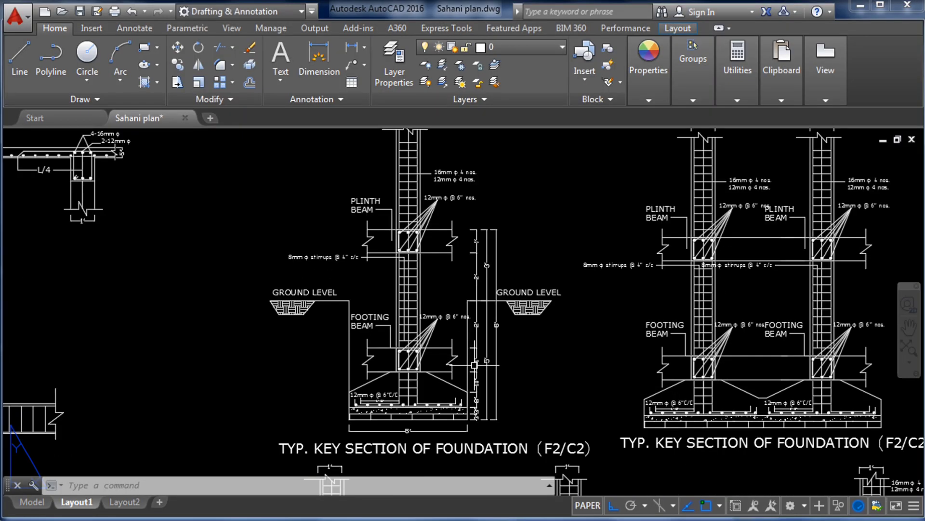
scroll(474, 365, up, 2)
scroll(465, 289, down, 2)
scroll(437, 308, up, 2)
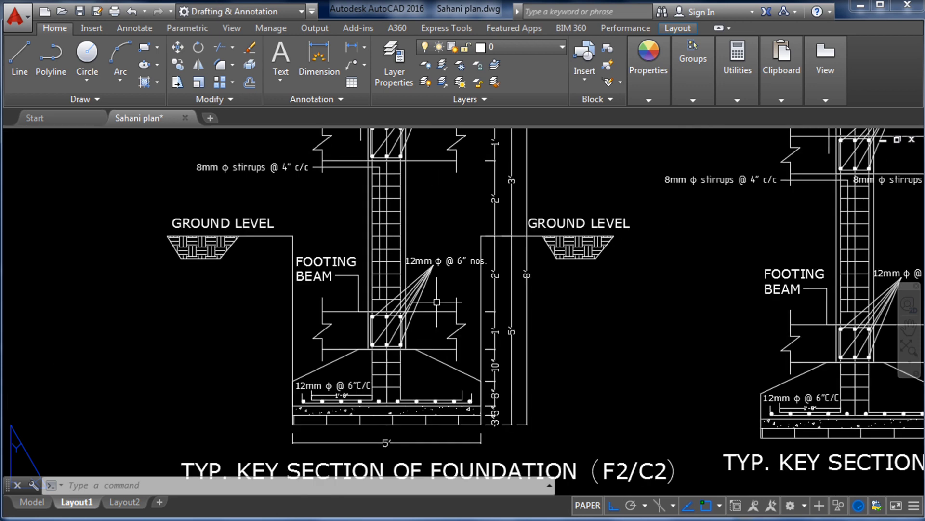
scroll(432, 265, down, 2)
scroll(426, 237, up, 2)
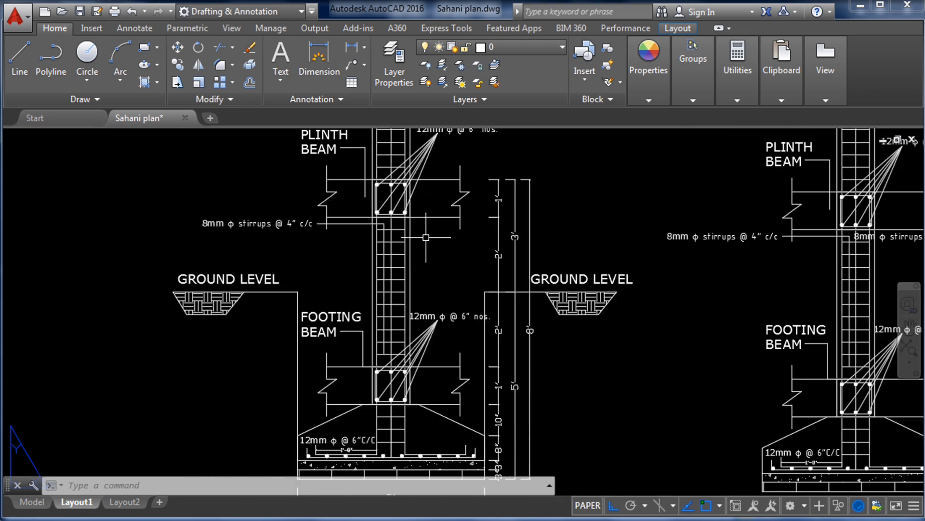
scroll(431, 346, down, 2)
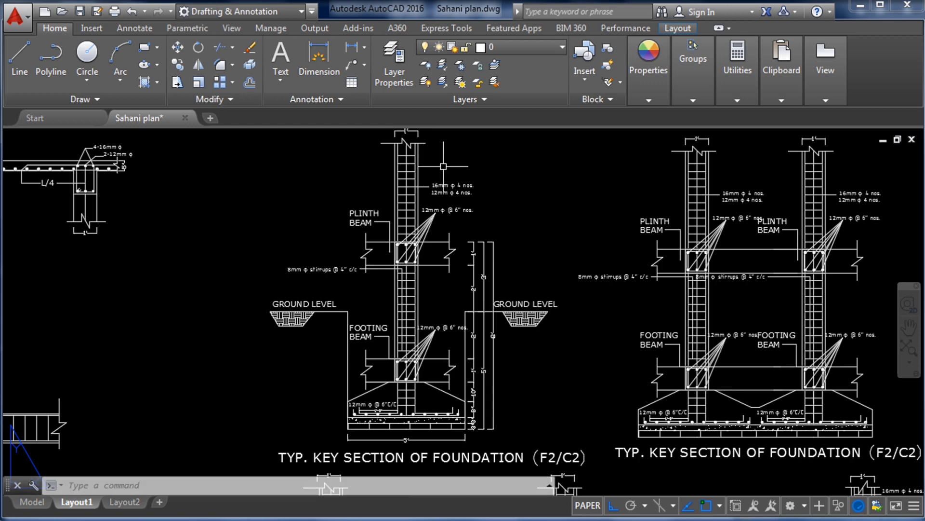
scroll(425, 273, up, 2)
scroll(425, 272, down, 5)
scroll(394, 235, up, 7)
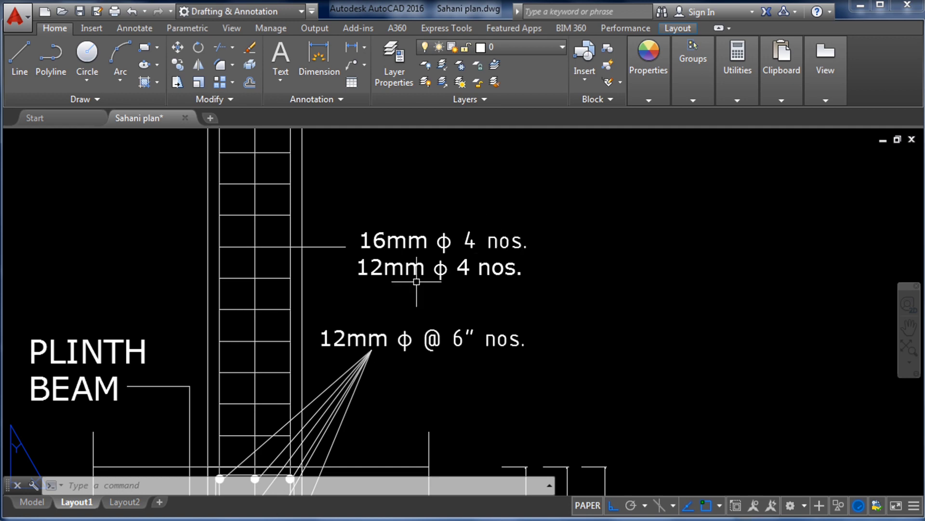
scroll(511, 284, down, 2)
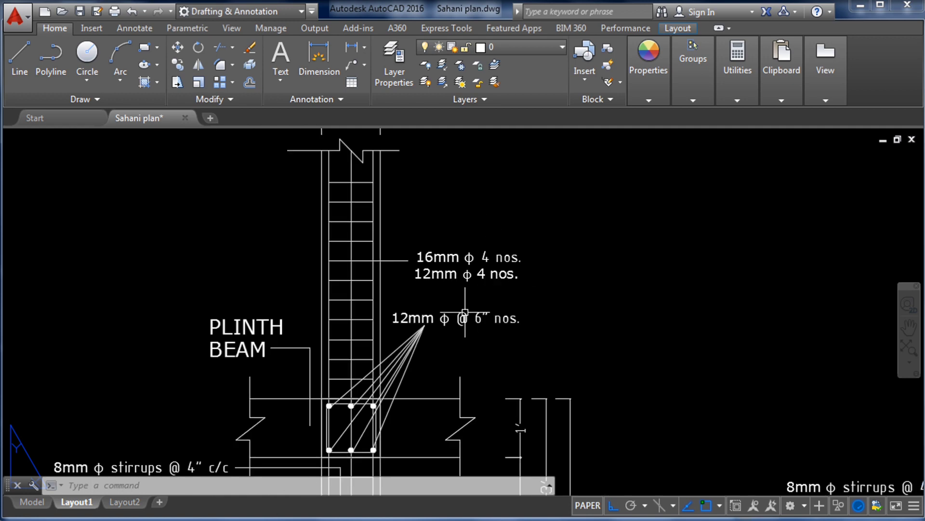
scroll(451, 326, down, 5)
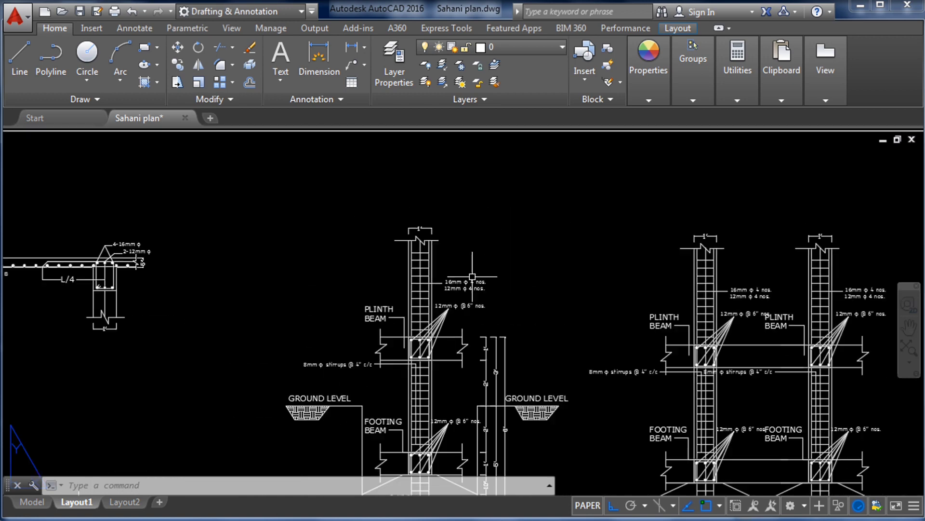
scroll(402, 371, up, 4)
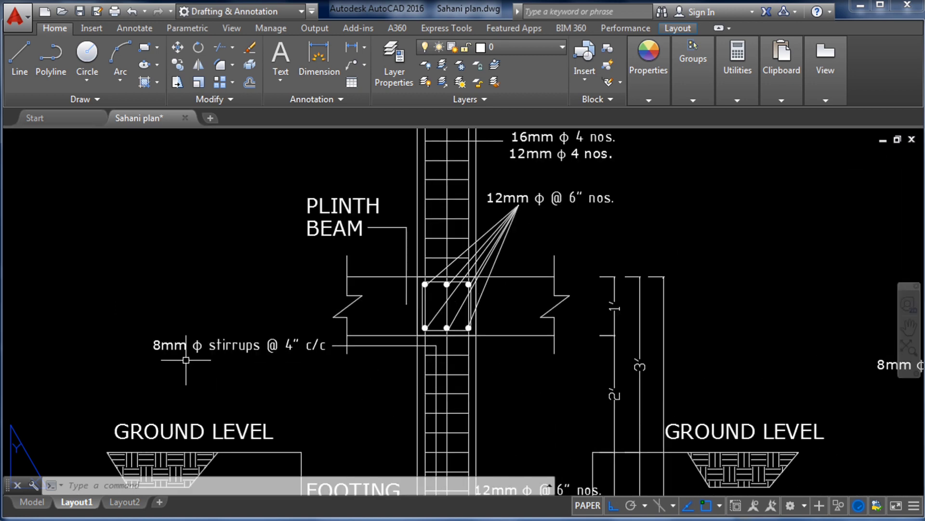
scroll(166, 347, up, 2)
scroll(182, 345, down, 2)
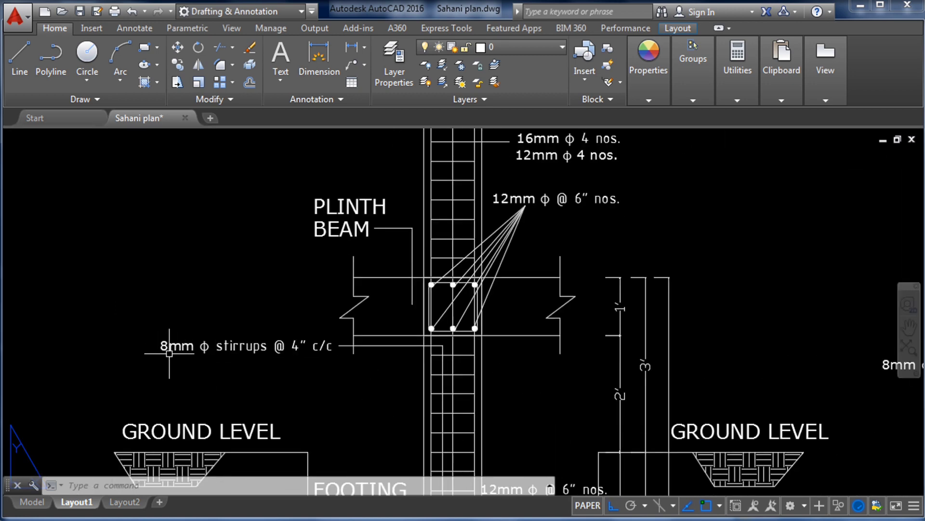
scroll(217, 344, up, 1)
scroll(282, 348, down, 2)
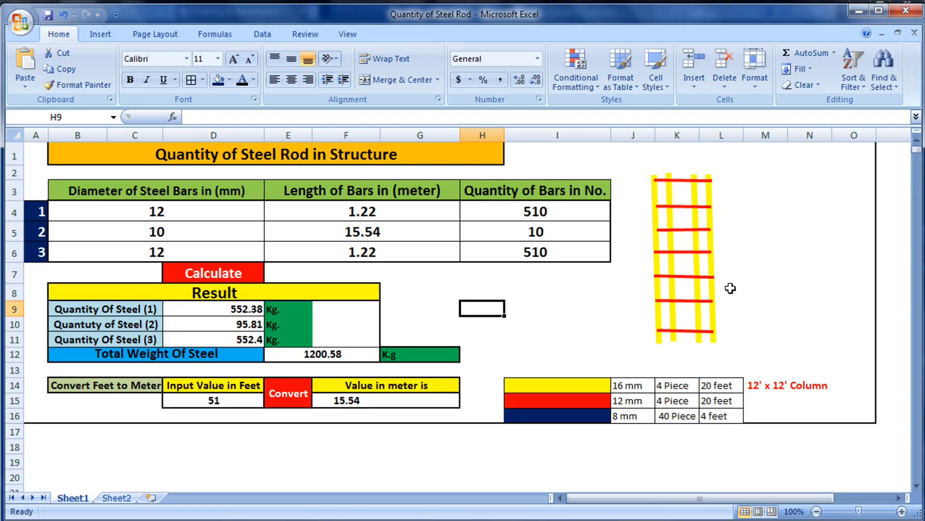
Step: Replace 'Structure' with 'Column' in the merged title cell B1
click(249, 152)
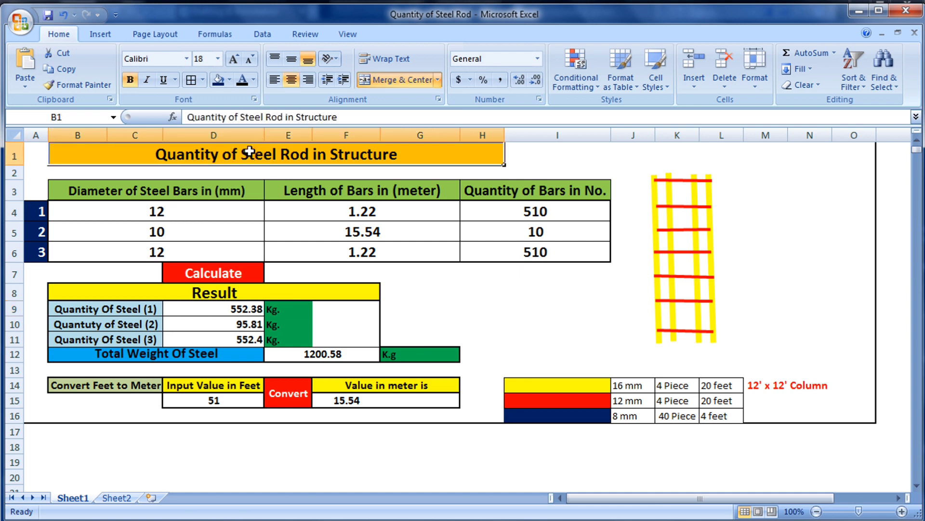
click(554, 310)
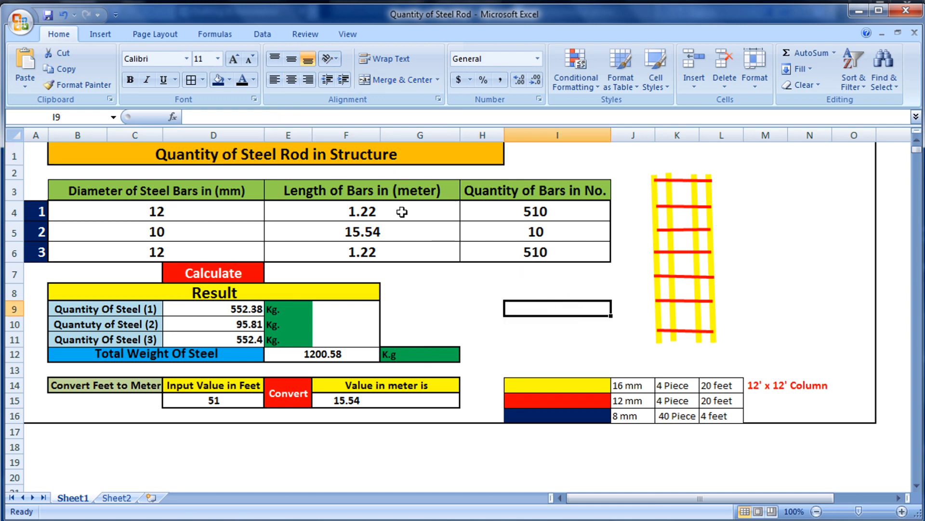
click(378, 161)
double_click(383, 156)
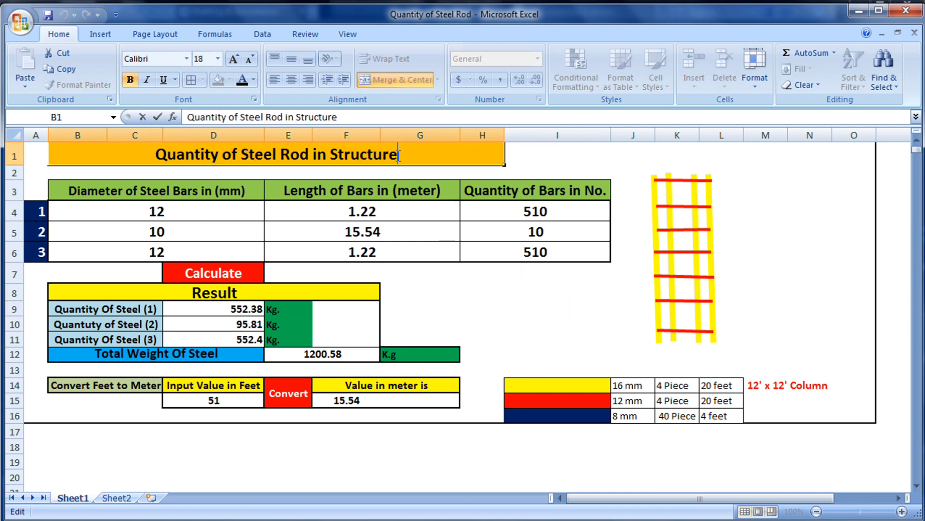
key(BackSpace)
key(BackSpace)
key(BackSpace)
key(BackSpace)
key(BackSpace)
key(BackSpace)
key(BackSpace)
key(BackSpace)
key(BackSpace)
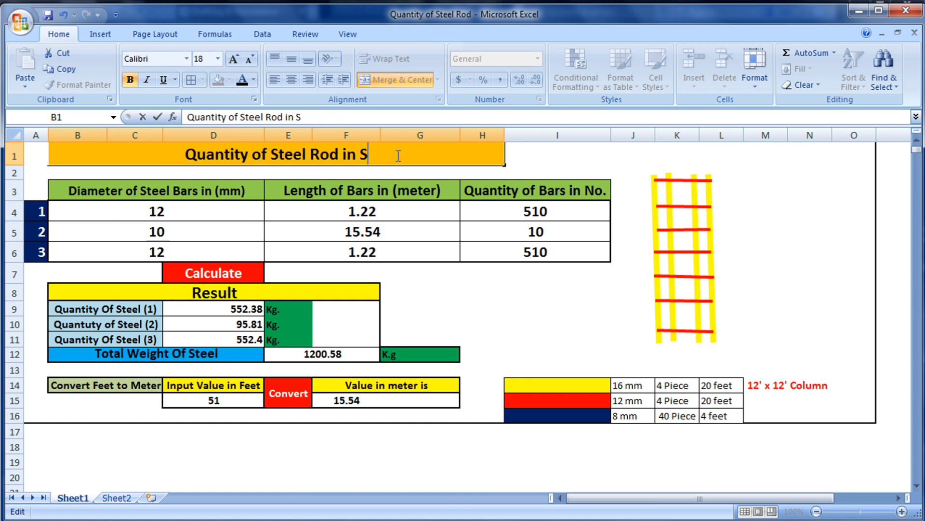
text(Column)
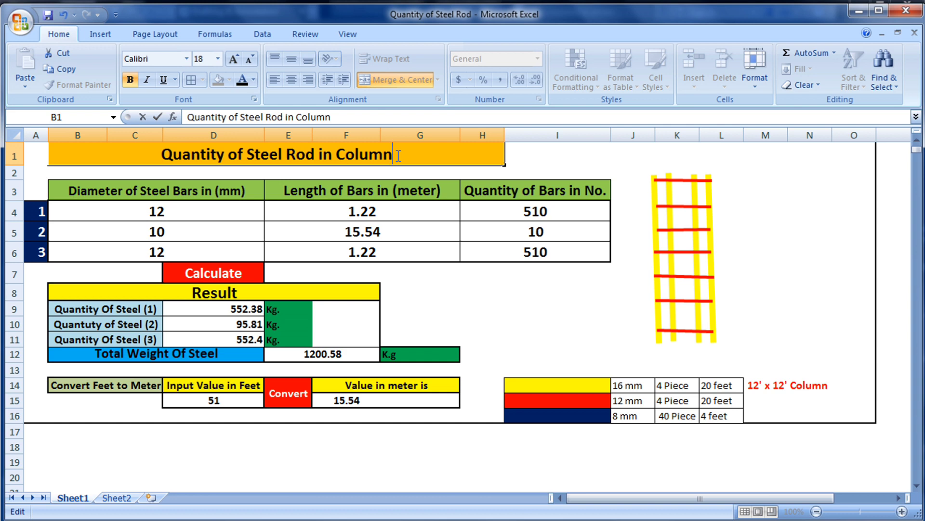
click(539, 160)
click(430, 160)
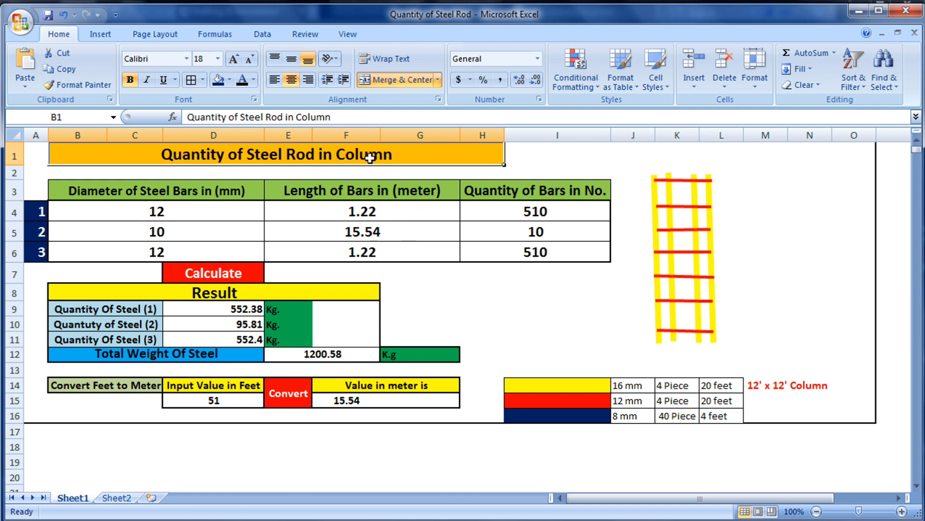
click(542, 161)
click(441, 155)
click(554, 169)
click(450, 158)
click(500, 303)
click(381, 153)
click(614, 303)
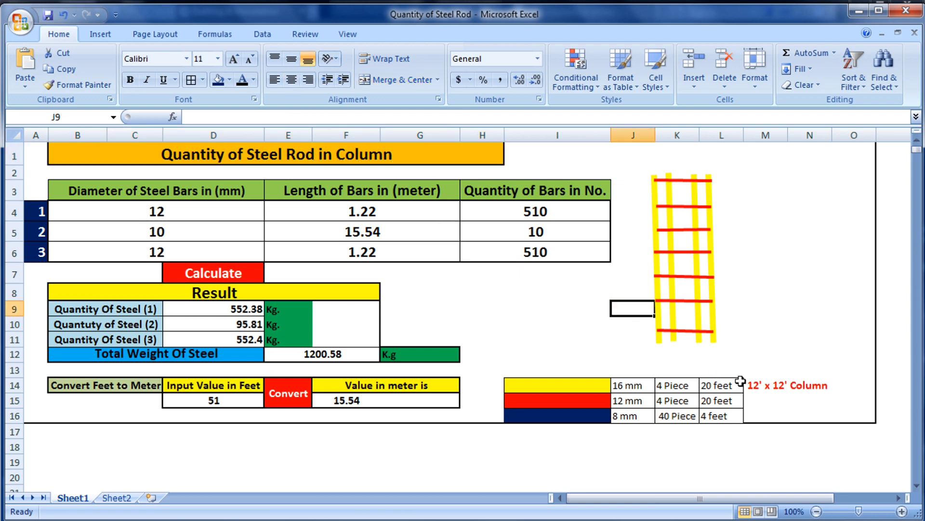
drag(625, 386, 712, 414)
click(806, 413)
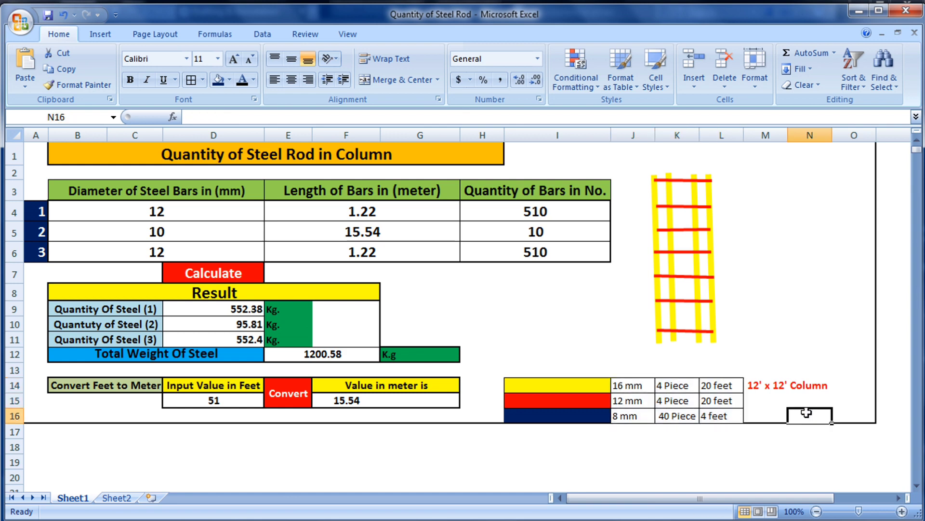
click(634, 388)
click(673, 385)
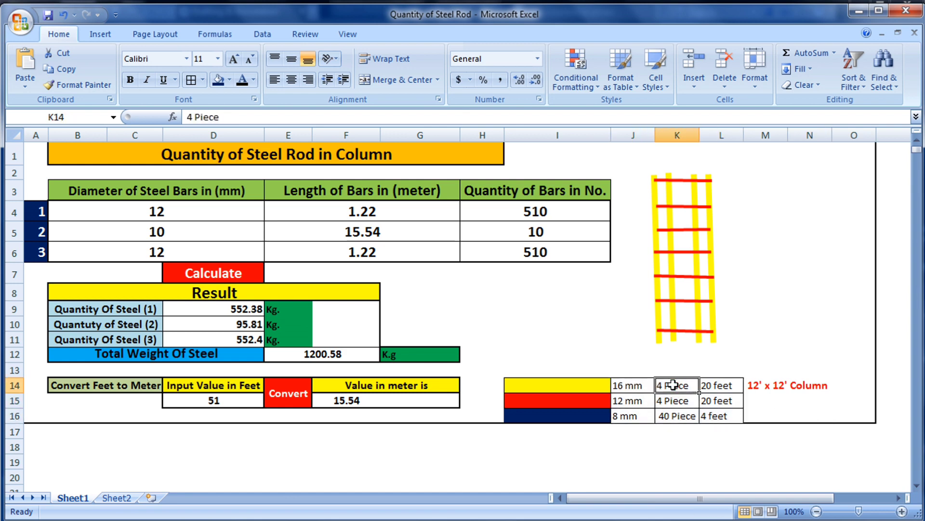
click(710, 386)
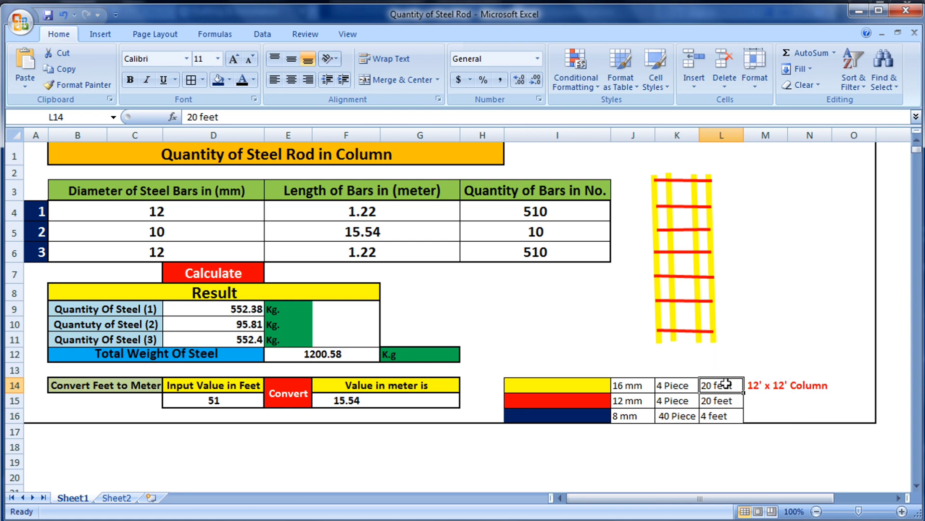
click(641, 405)
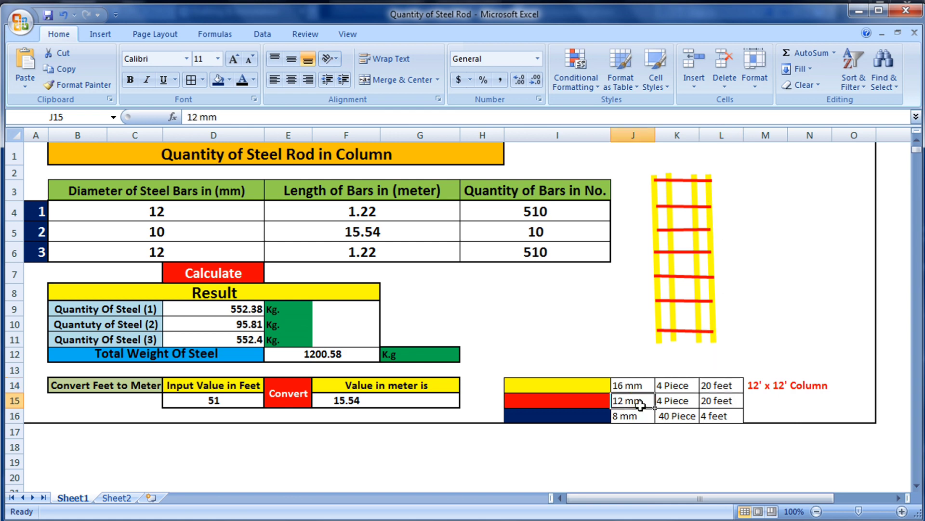
click(679, 404)
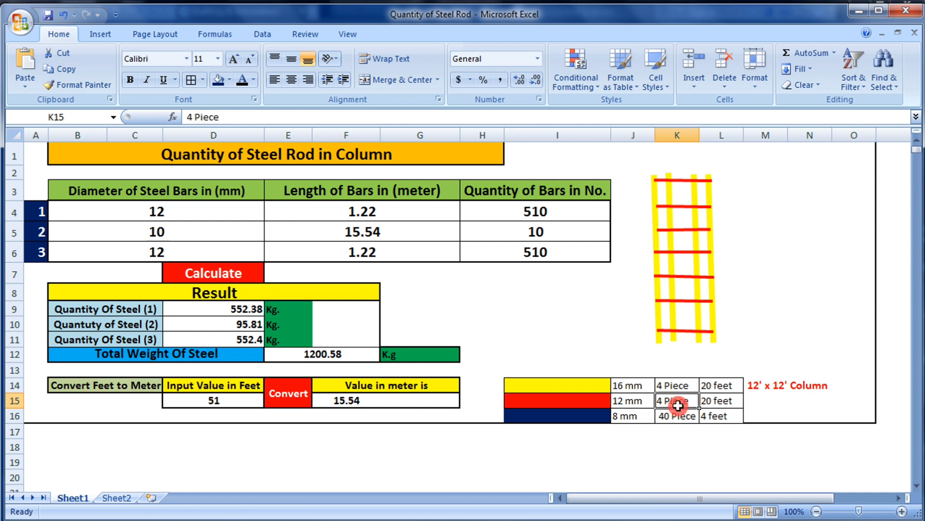
click(720, 404)
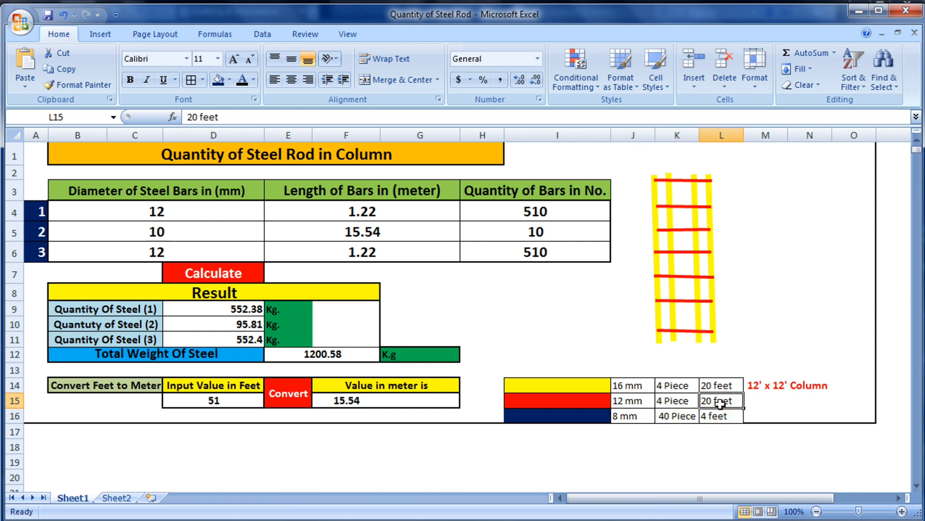
click(644, 415)
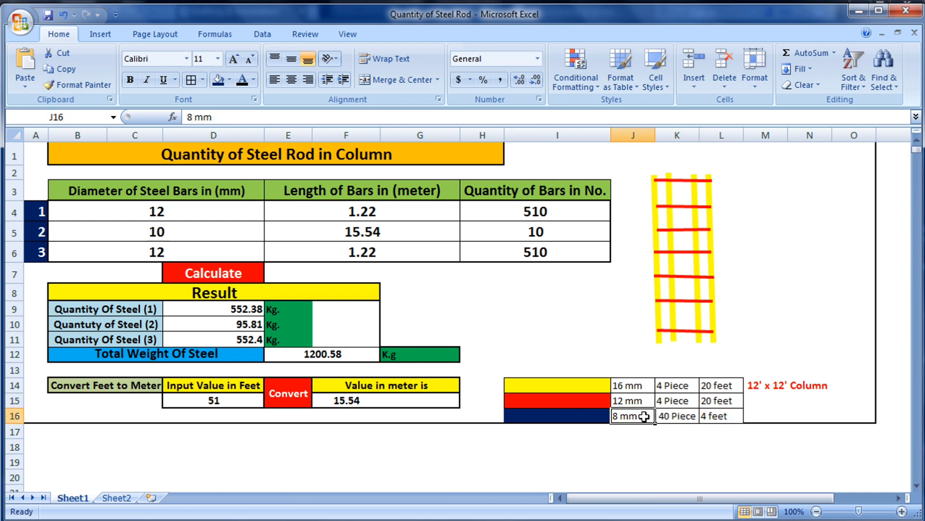
click(684, 417)
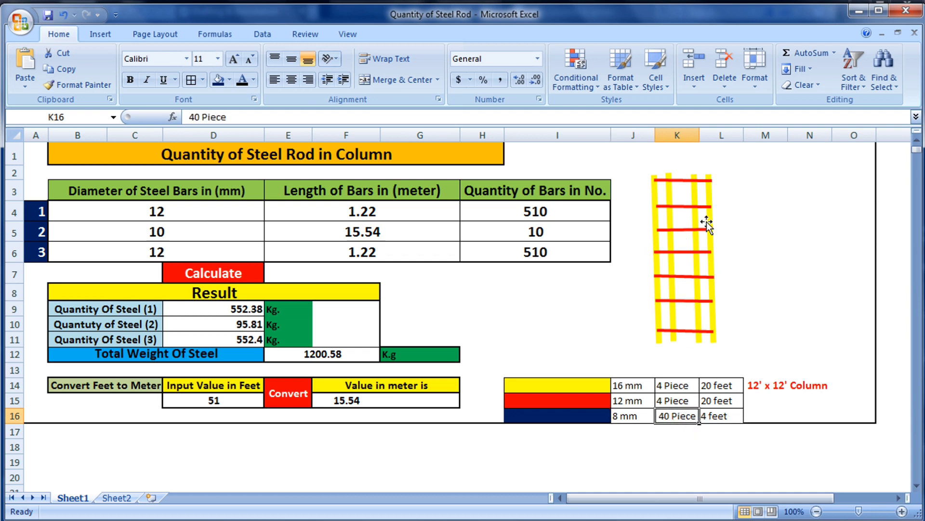
click(729, 418)
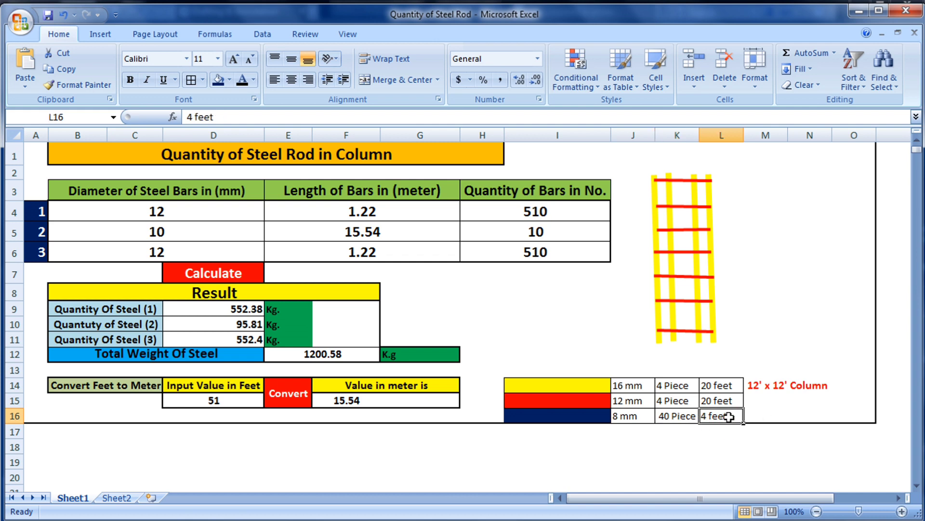
click(790, 384)
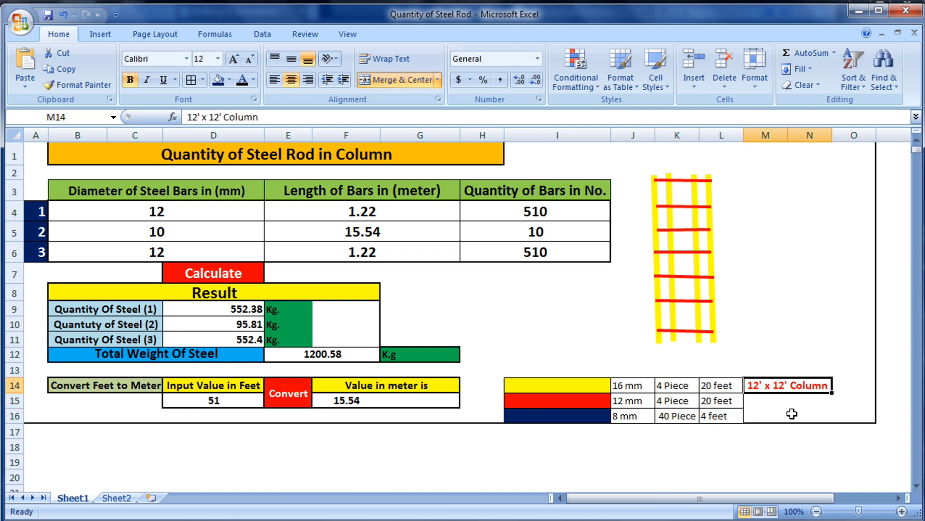
click(794, 414)
click(607, 335)
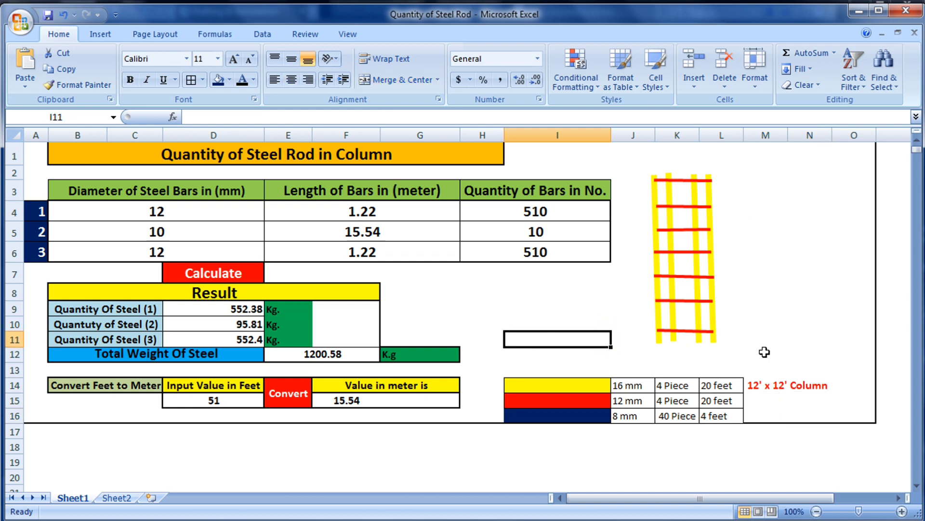
click(670, 389)
click(676, 402)
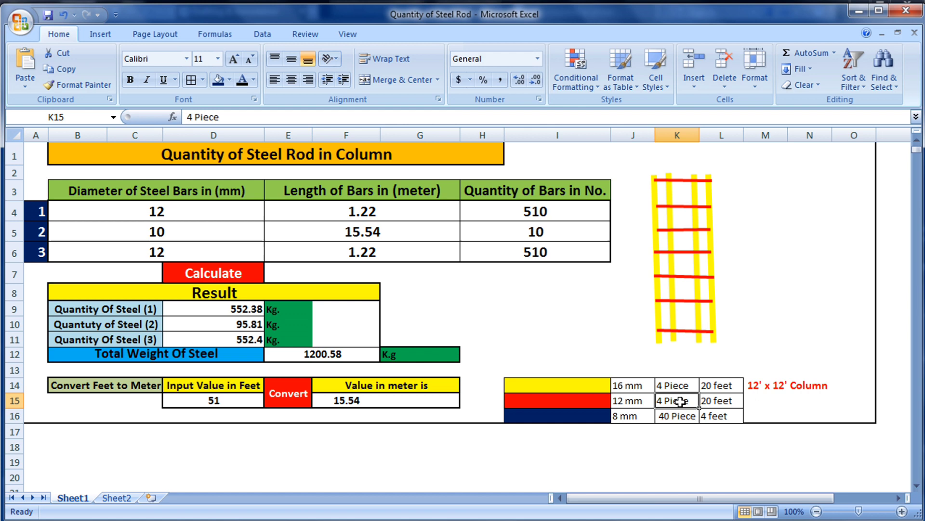
click(718, 382)
click(719, 402)
click(719, 417)
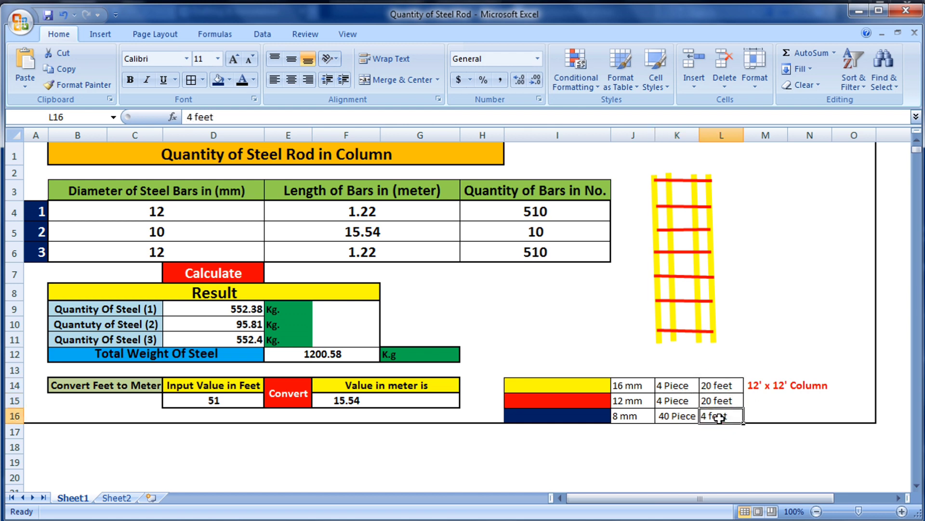
click(747, 313)
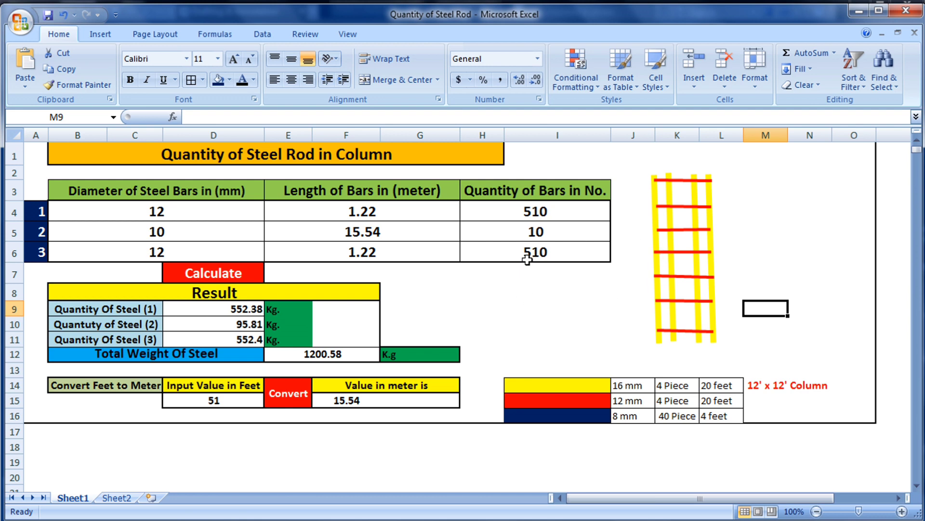
click(506, 303)
click(483, 299)
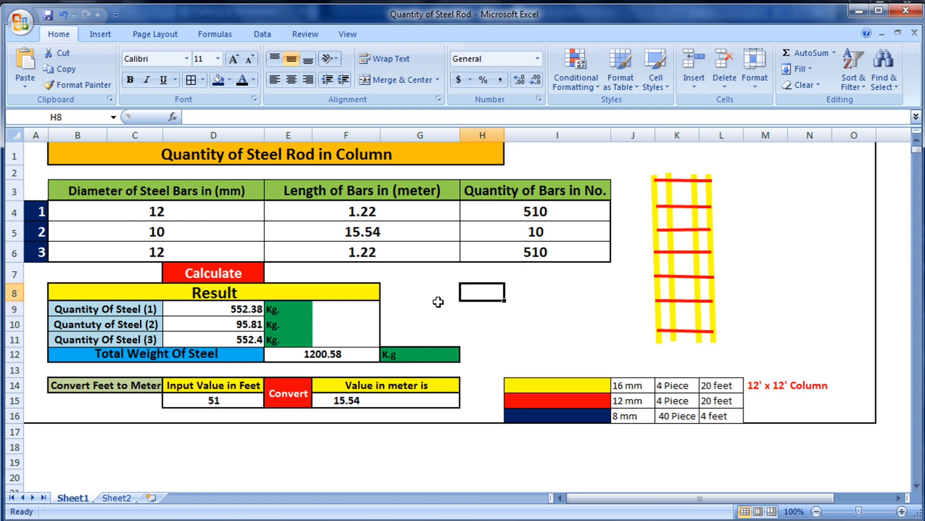
click(452, 303)
click(451, 291)
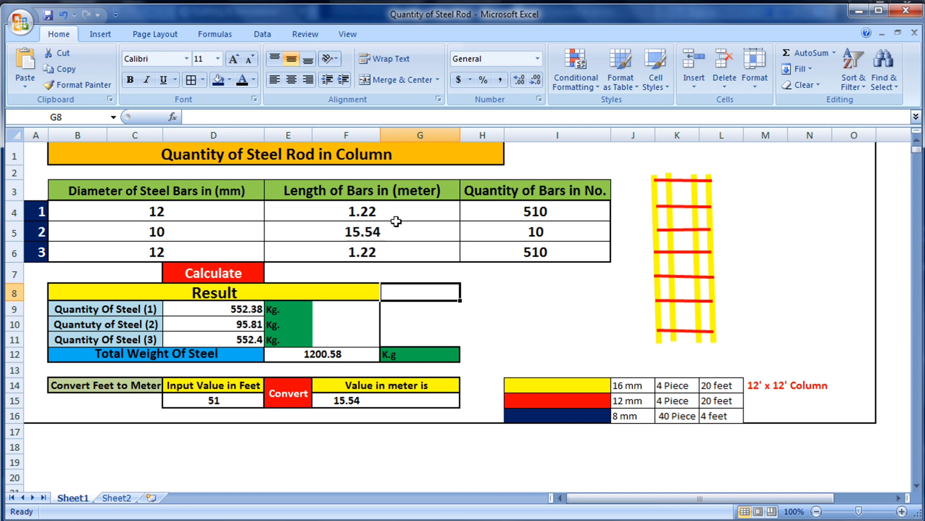
click(520, 311)
click(467, 311)
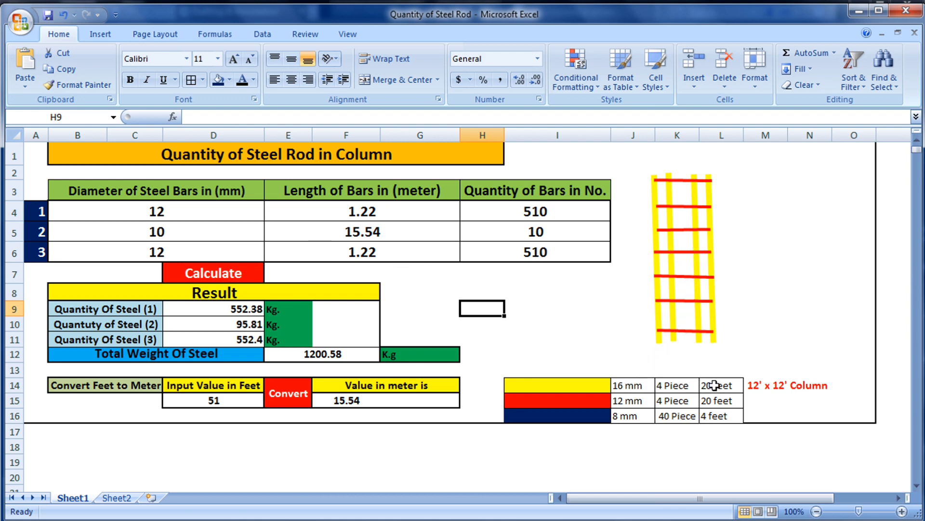
Step: Choose 16 from B4's drop-down as the first bar's diameter
click(210, 205)
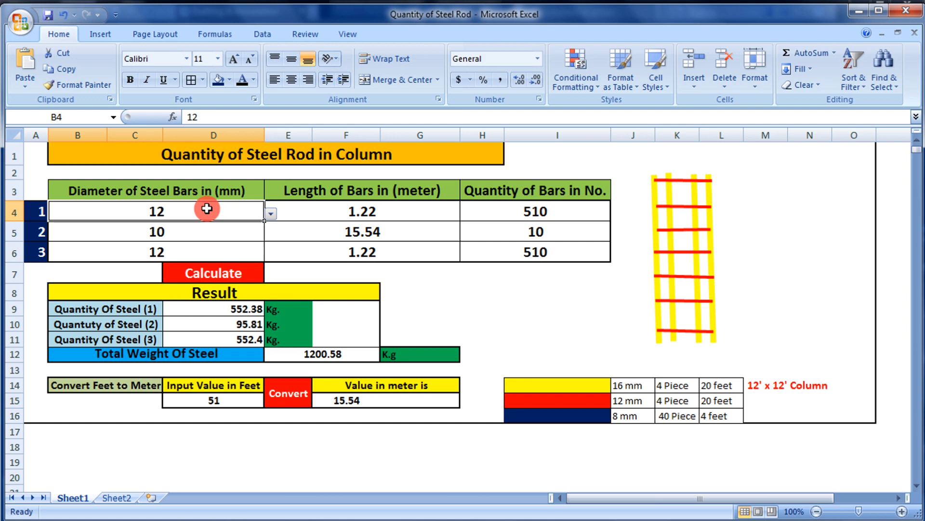
click(270, 215)
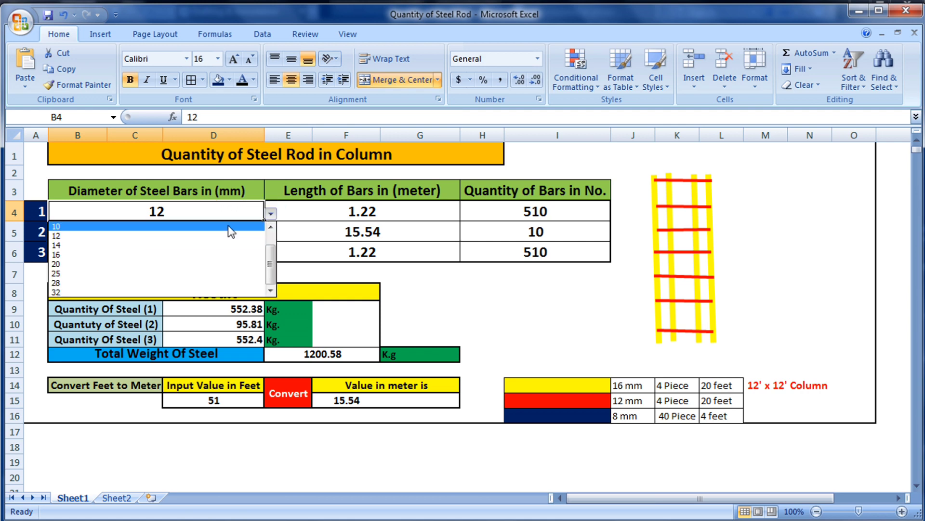
click(112, 252)
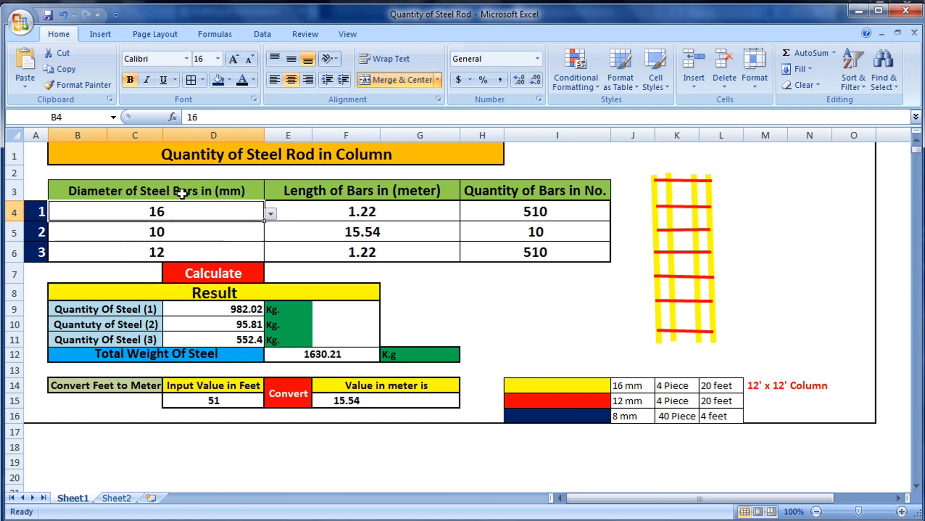
Step: Check the diameter and length columns against the 16 mm bars' 20-foot length in the legend
click(102, 190)
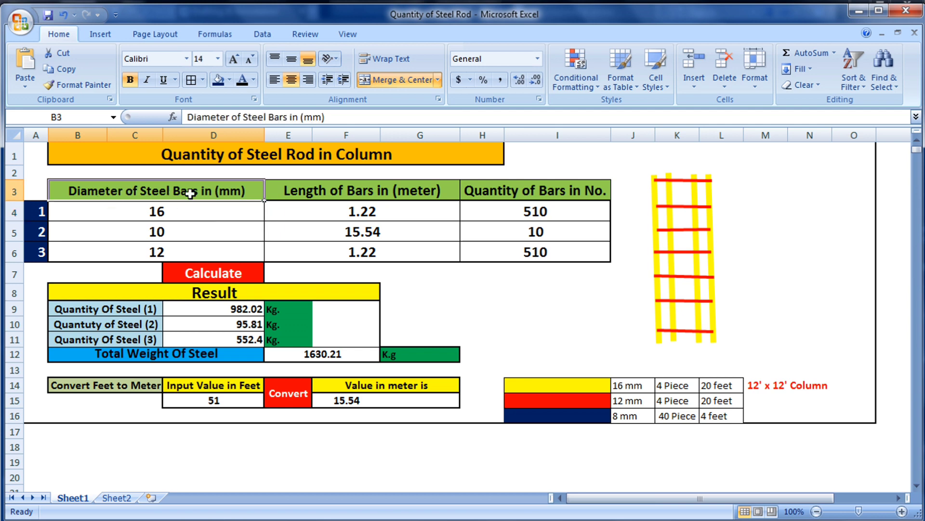
click(184, 208)
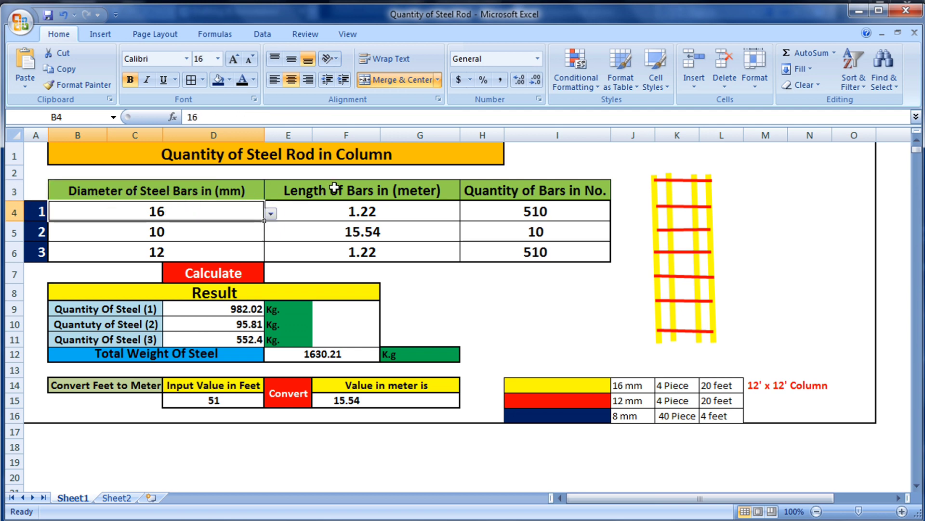
click(362, 212)
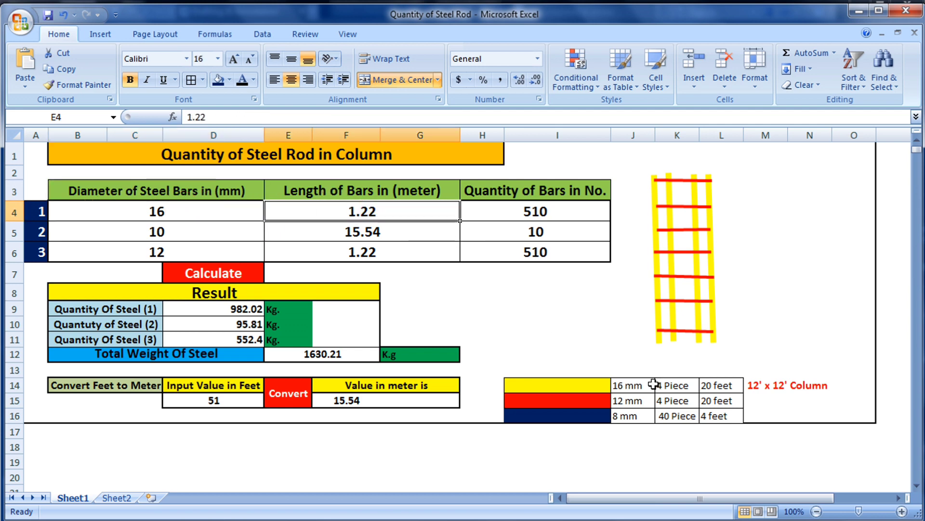
click(717, 385)
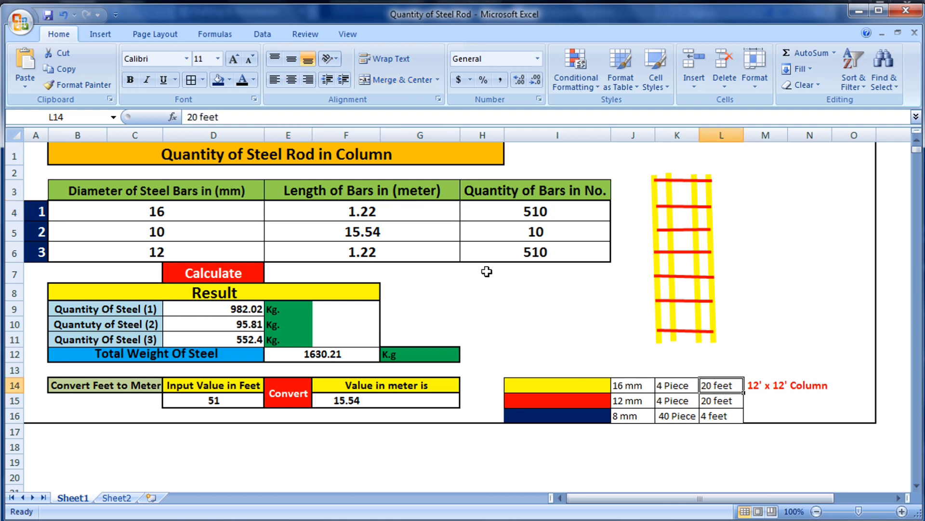
click(410, 197)
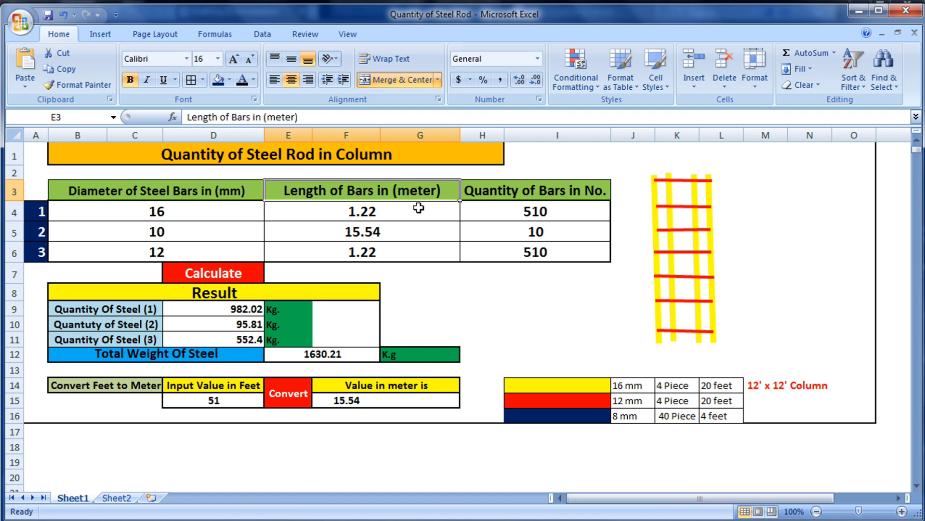
click(419, 208)
click(418, 193)
click(723, 390)
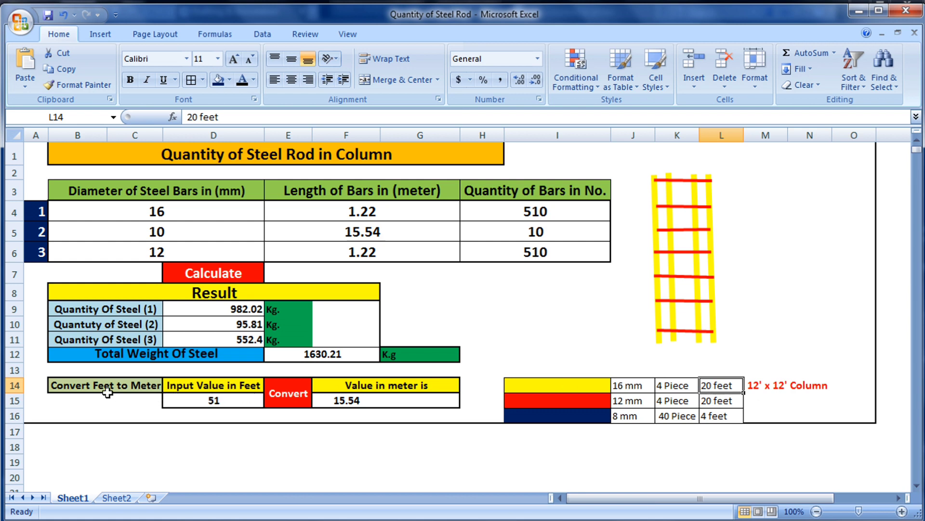
click(127, 386)
Step: Convert 20 feet to metres (6.10 m) in the feet-to-meter converter
click(216, 388)
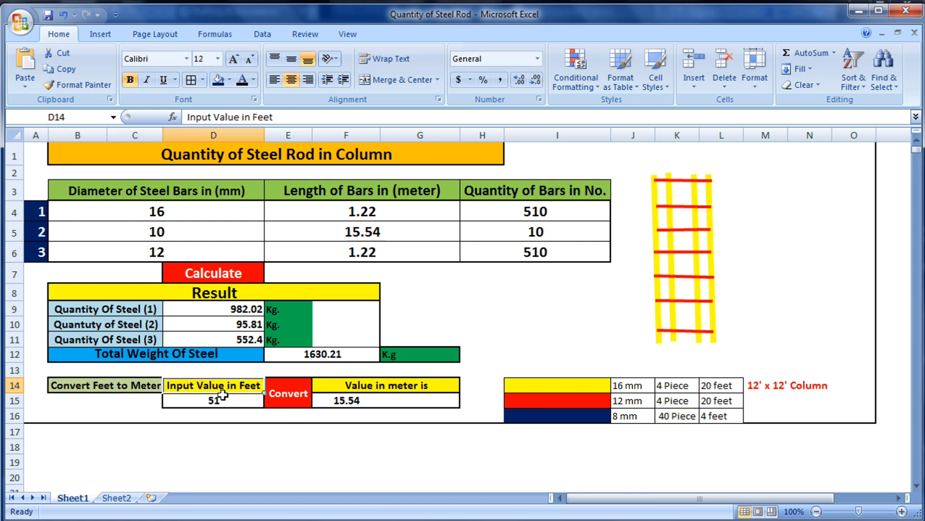
click(221, 398)
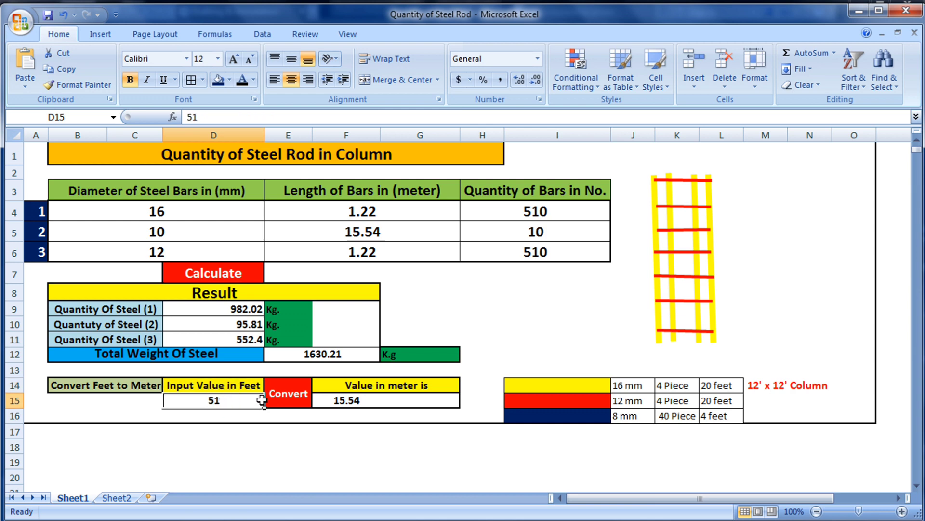
text(20)
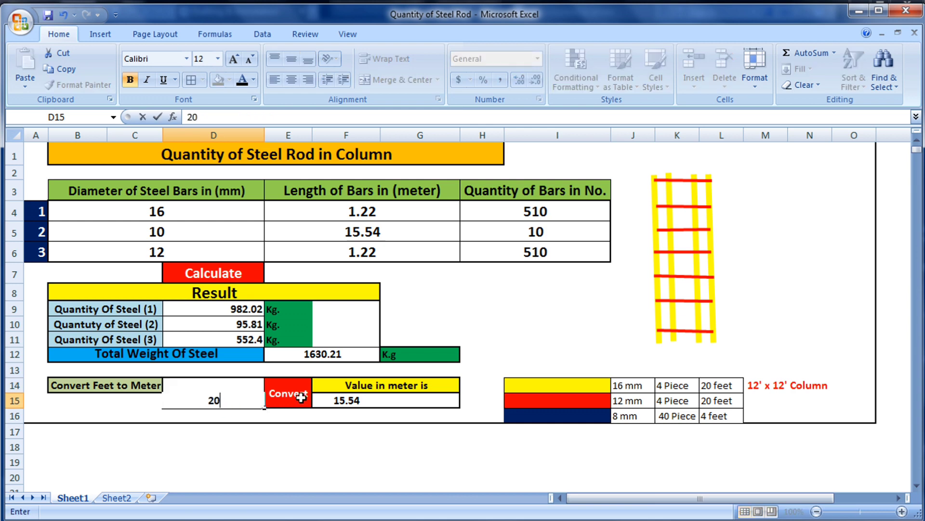
click(301, 398)
click(355, 400)
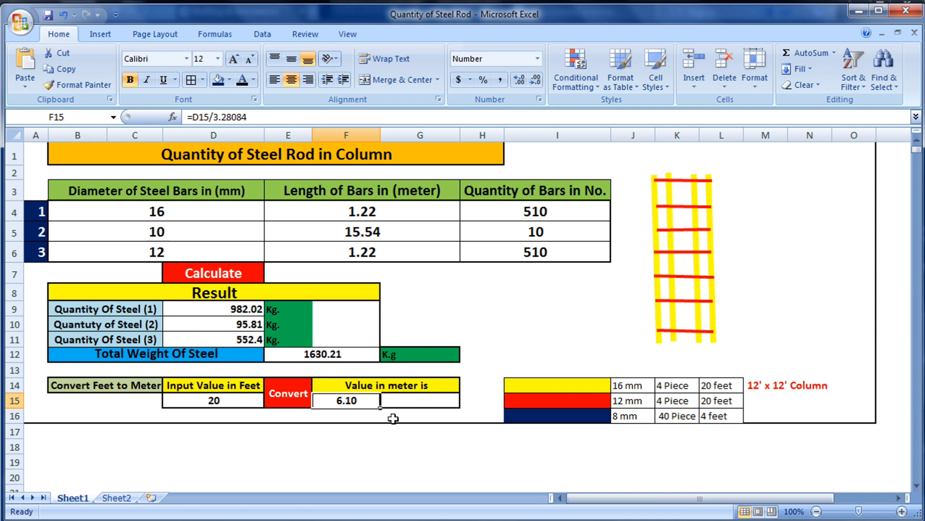
Step: Give bar 1 a length of 6.1 m and a quantity of 4
click(397, 212)
text(6.1)
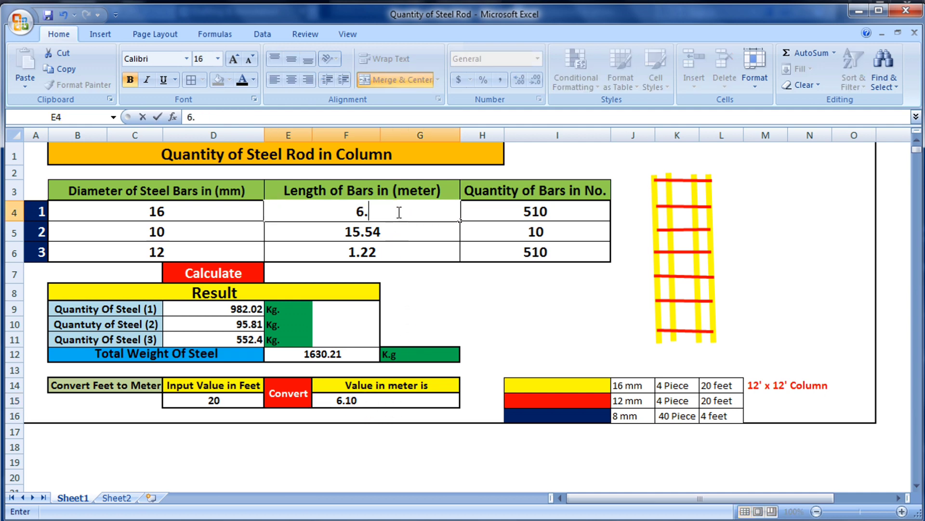
click(520, 207)
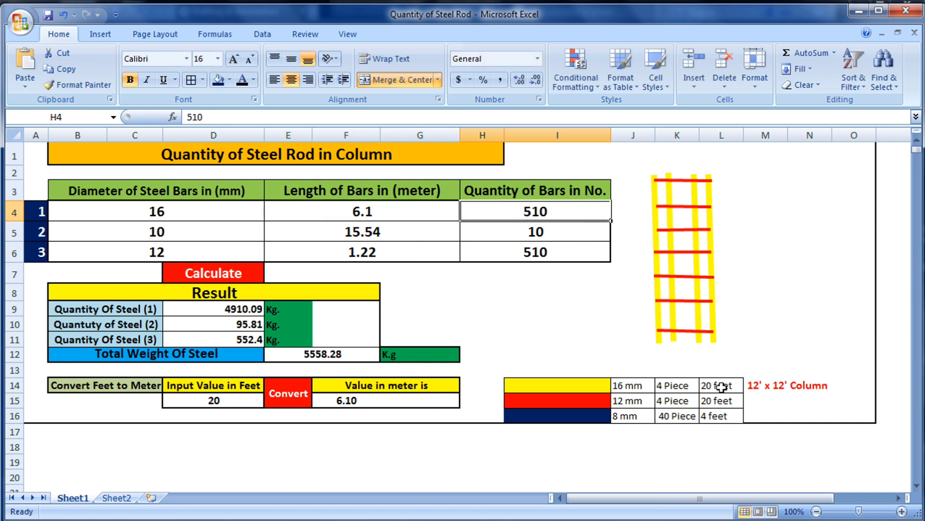
click(685, 387)
click(561, 213)
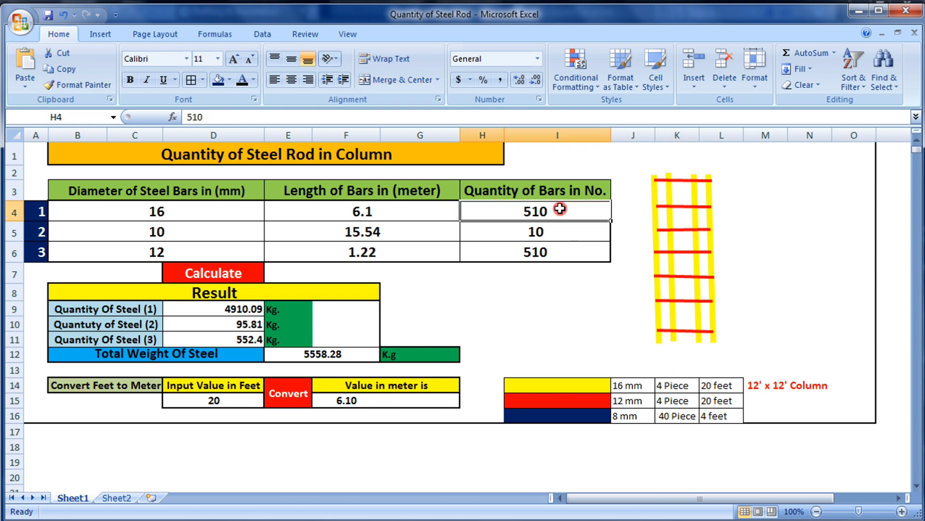
text(4)
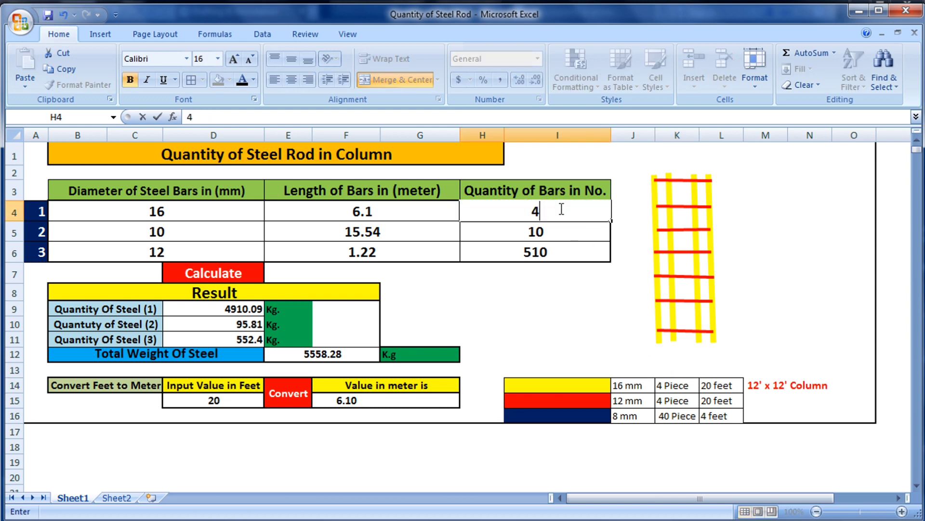
click(563, 288)
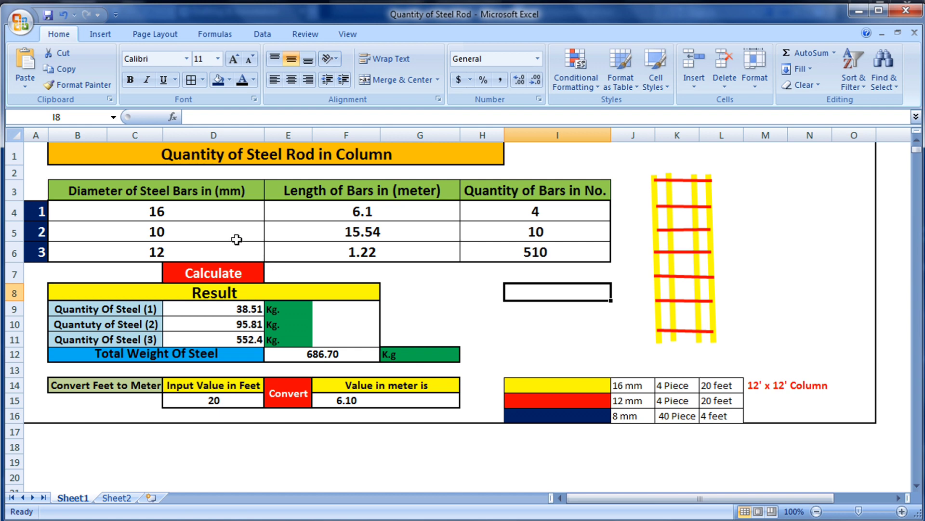
Step: Set the second bar's diameter to 12 mm from B5's drop-down
click(631, 401)
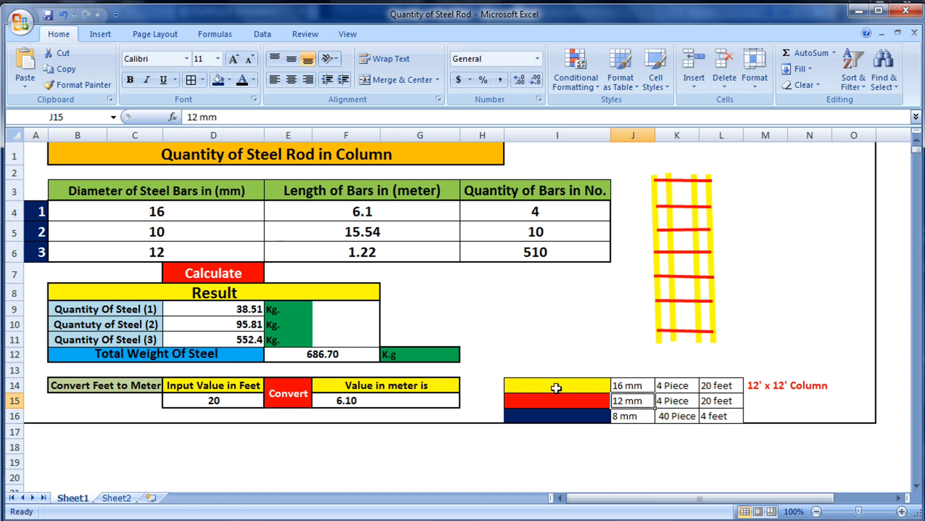
click(256, 234)
click(271, 234)
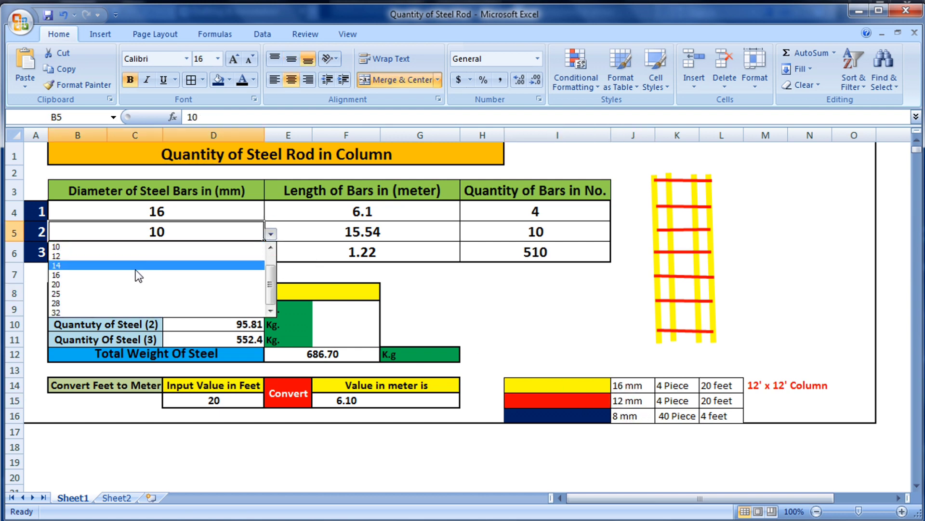
click(127, 259)
Step: Enter 6.1 m as the second bar's length, then move to its quantity cell H5
click(319, 234)
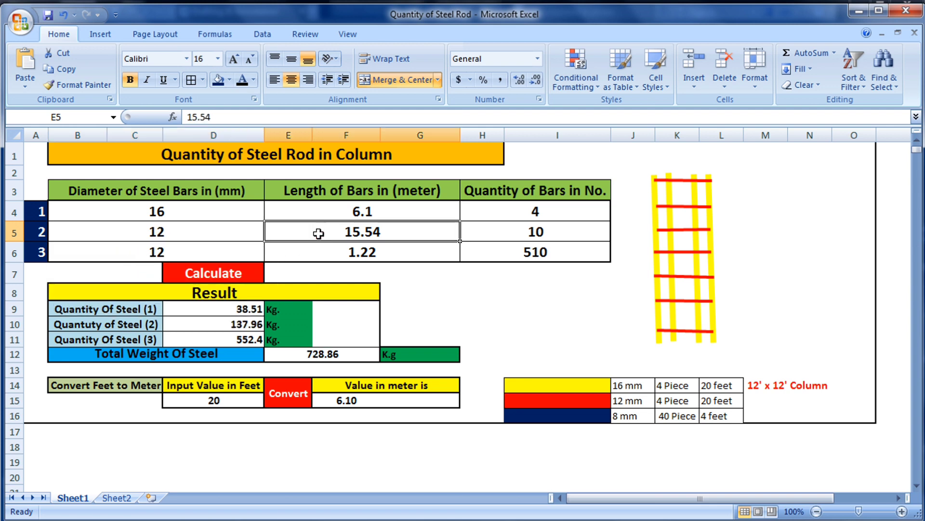
click(704, 404)
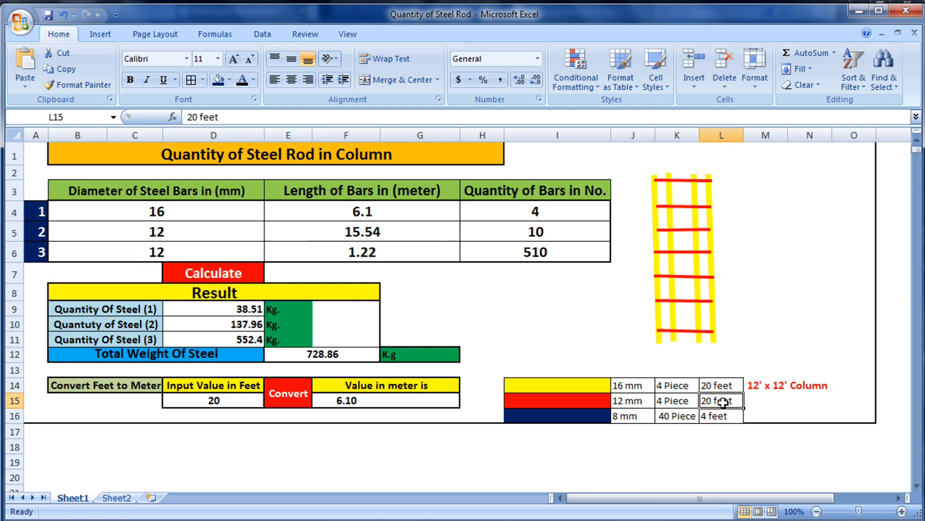
click(379, 230)
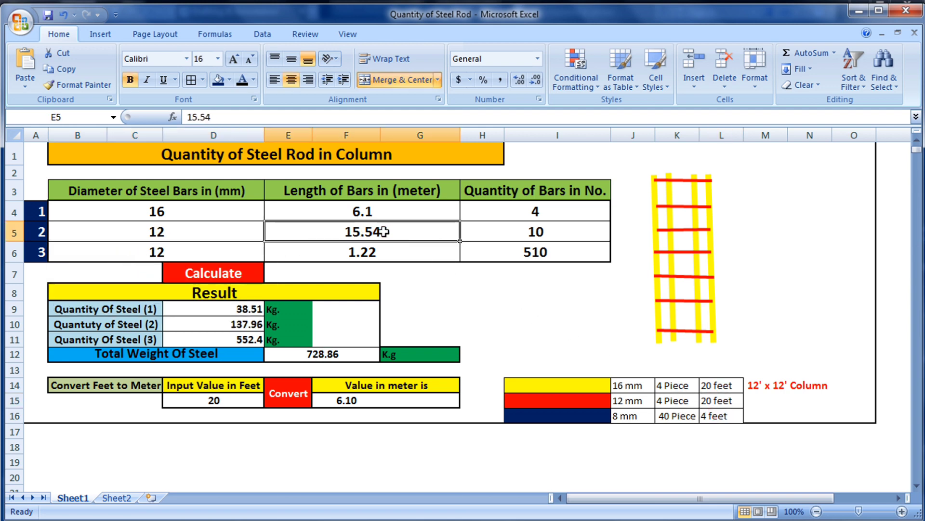
text(6.1)
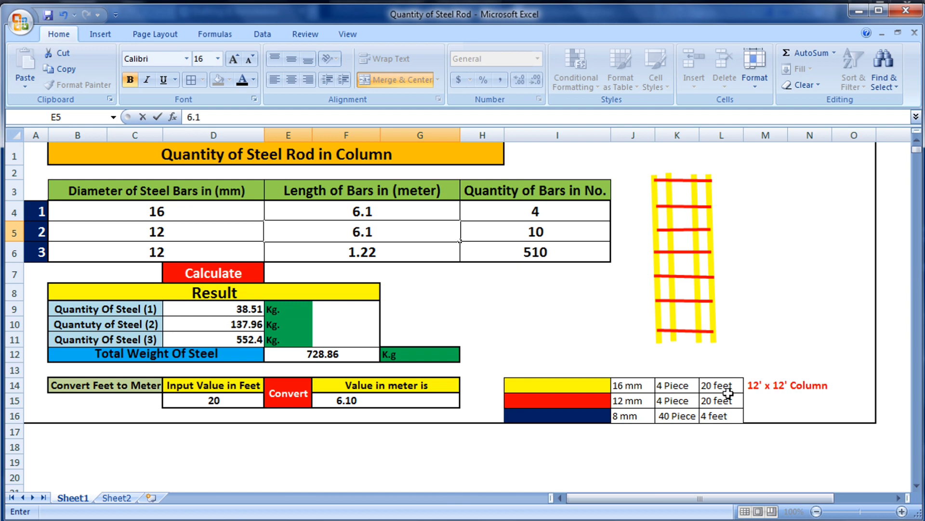
click(663, 401)
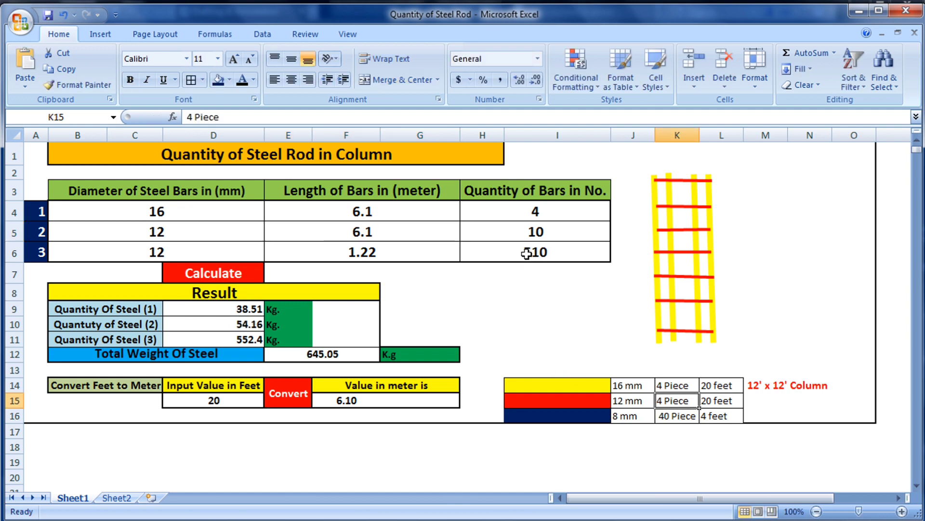
click(533, 231)
Step: Confirm bar 2's quantity of 4 and set the third bar's diameter to 8 mm
text(4)
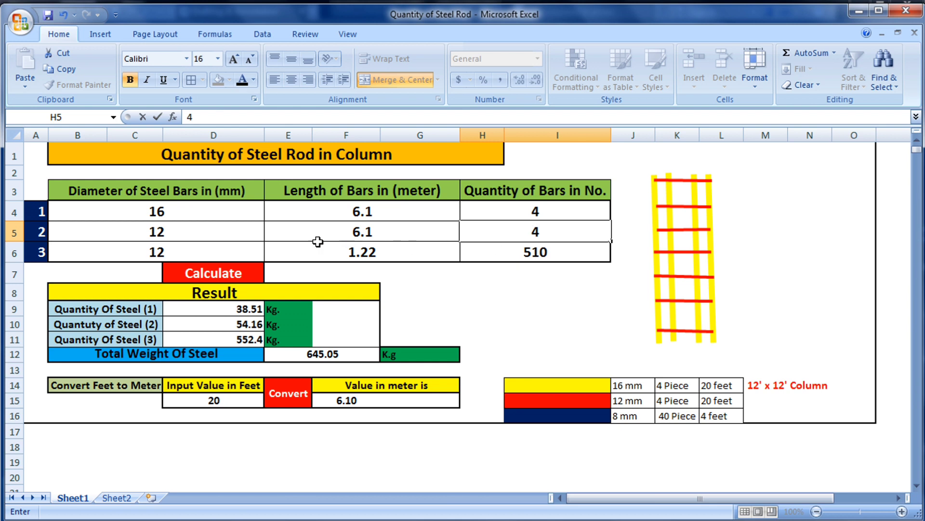
click(618, 415)
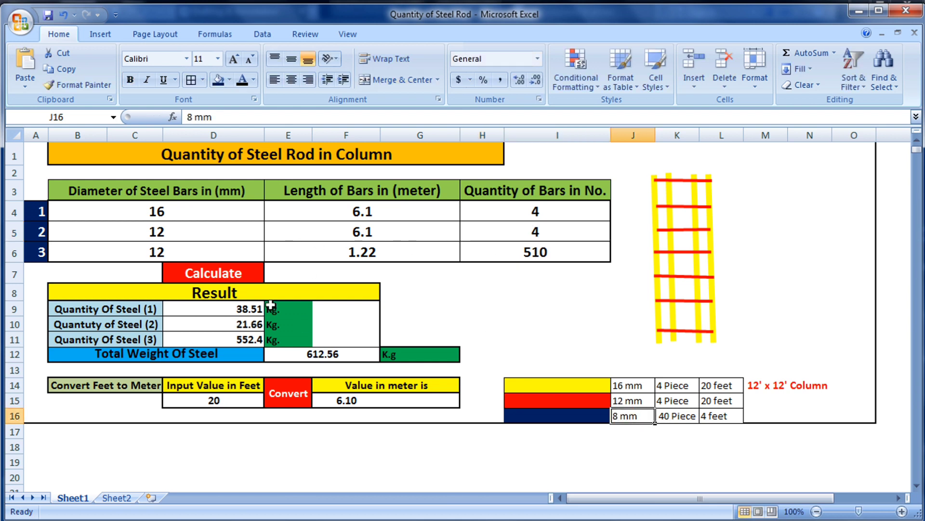
click(240, 257)
click(272, 257)
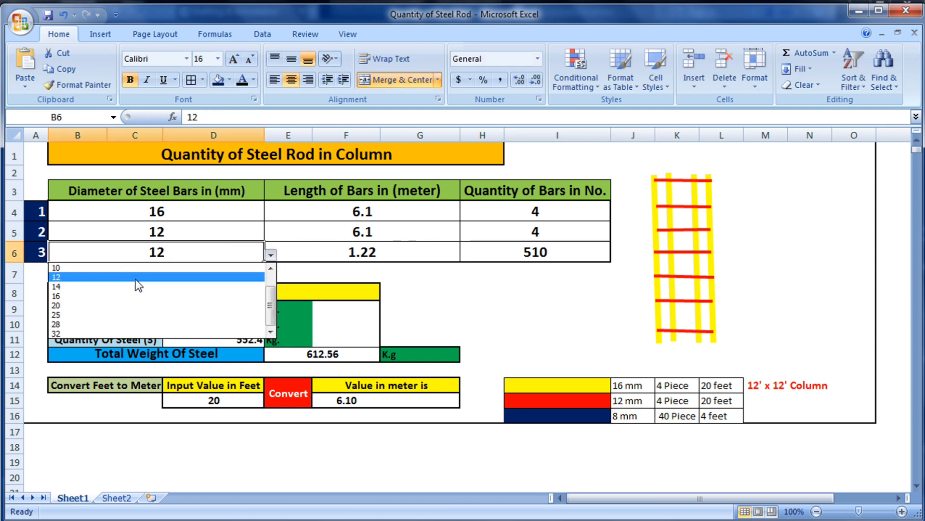
scroll(268, 314, up, 1)
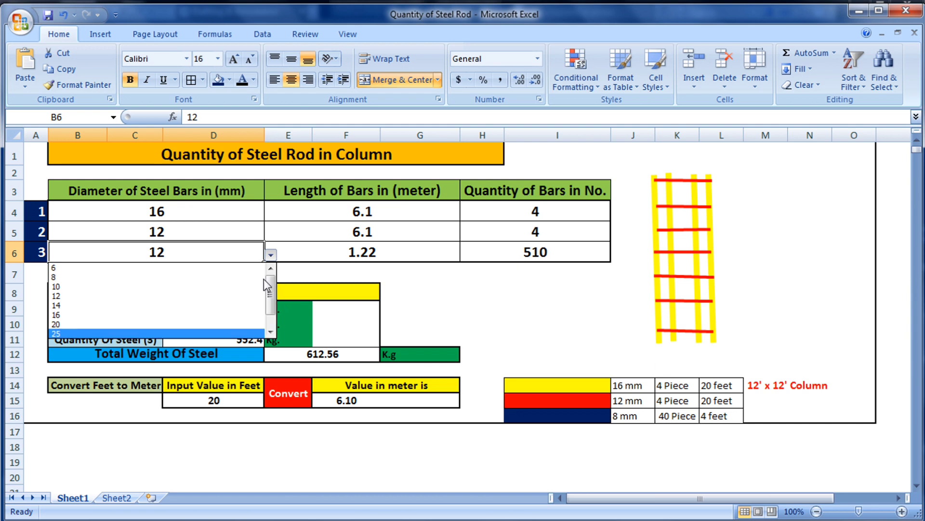
click(182, 278)
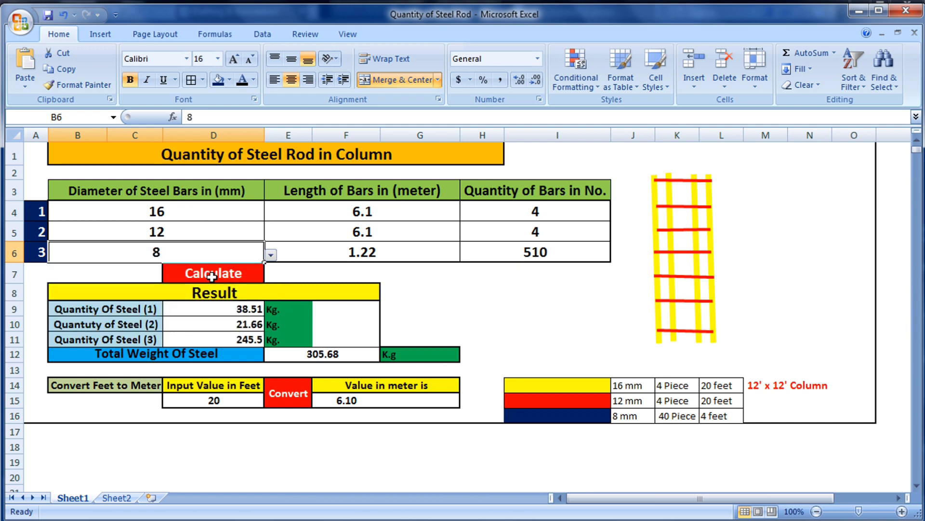
Step: Convert 4 feet to metres, matching the 8 mm bars' 4-foot length in the legend
click(688, 416)
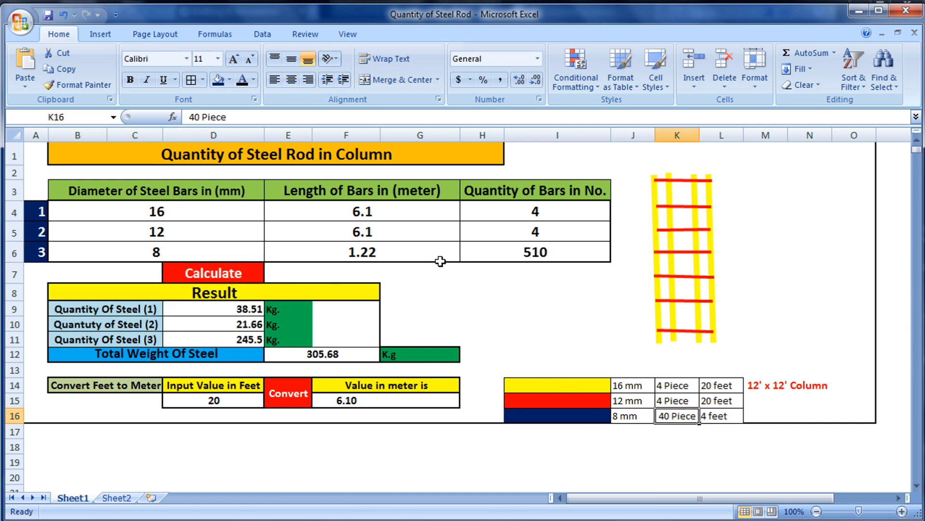
click(719, 416)
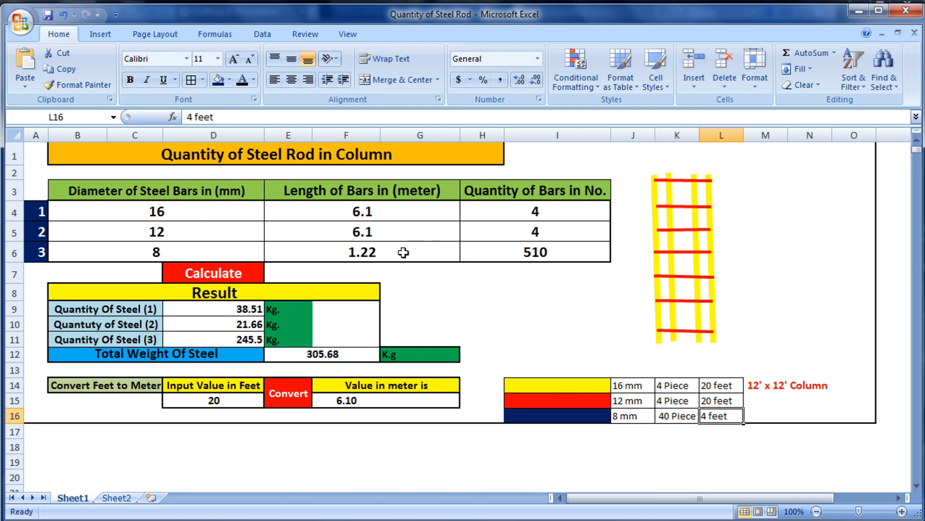
click(260, 399)
text(4)
click(293, 399)
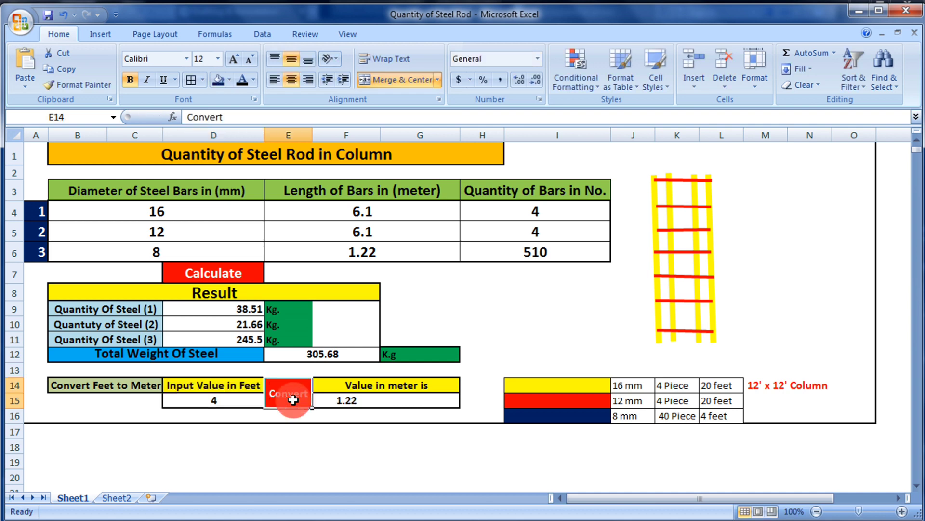
click(348, 401)
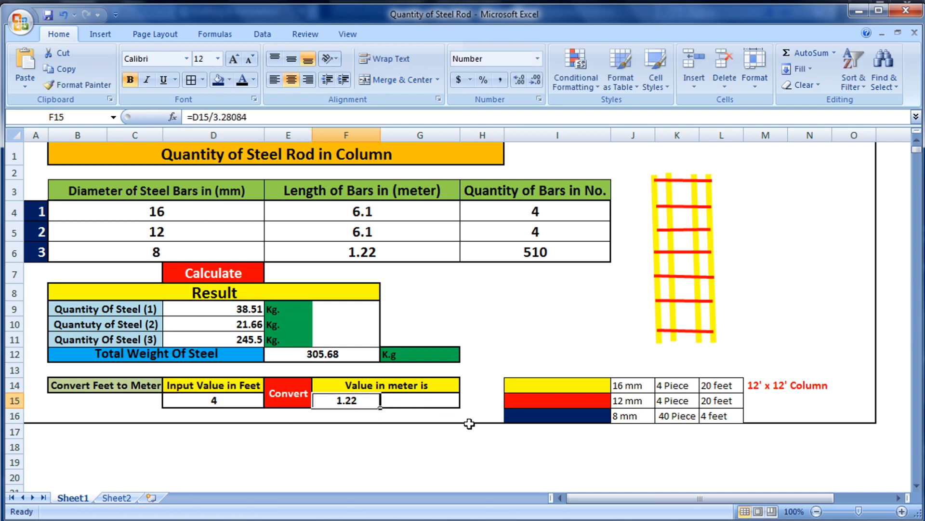
Step: Give the third bar a 1.22 m length and 40 pieces, then recalculate the 79.43 kg total
click(372, 250)
text(1)
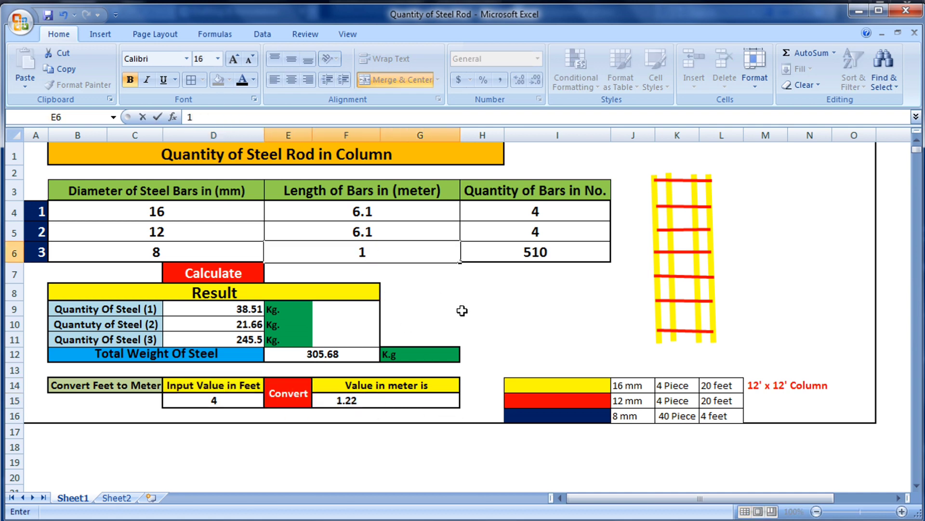
text(.22)
click(462, 311)
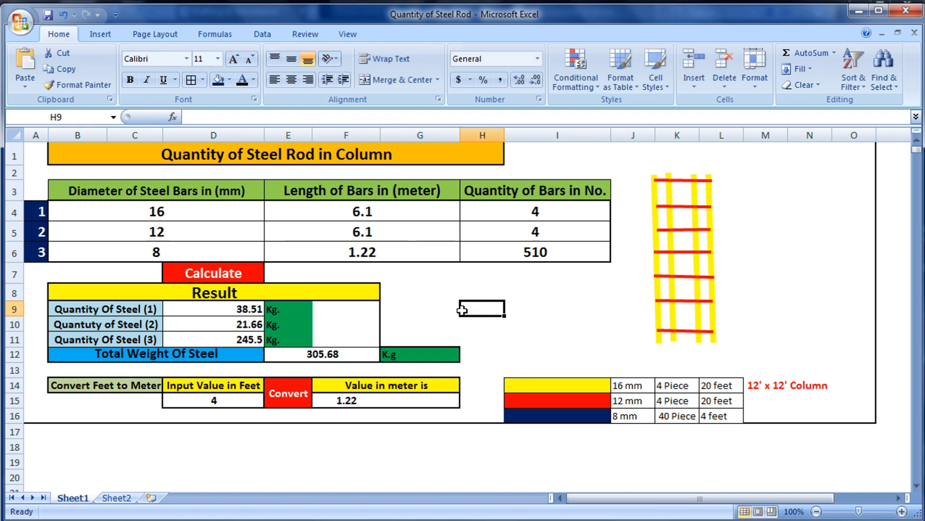
click(506, 256)
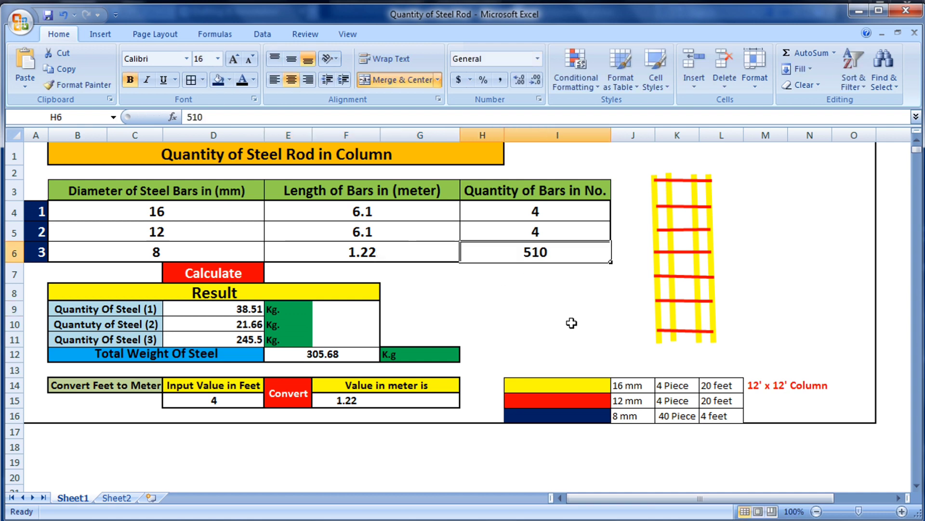
click(665, 418)
click(565, 258)
text(40)
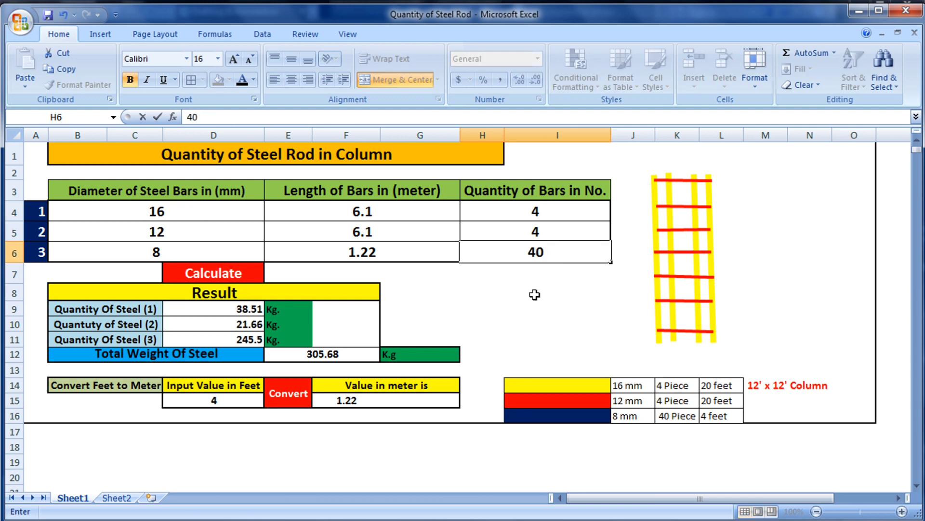
click(233, 270)
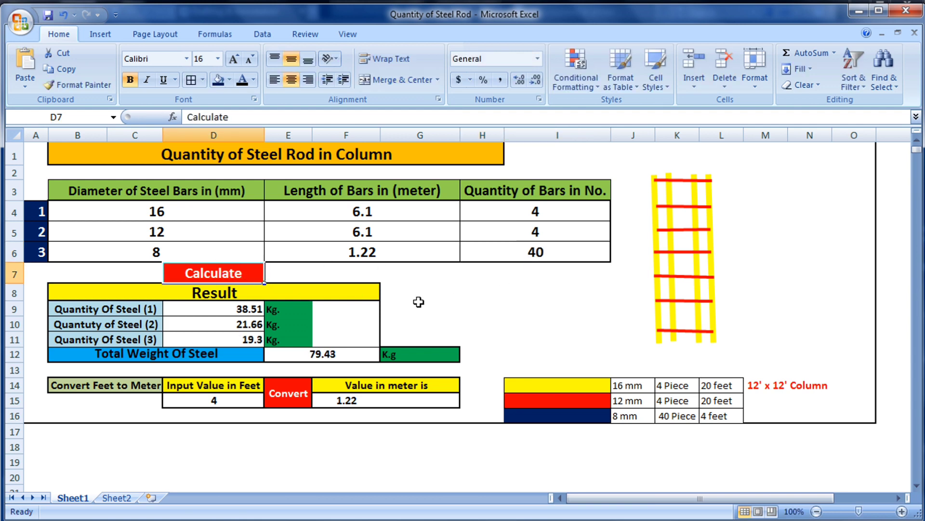
click(323, 355)
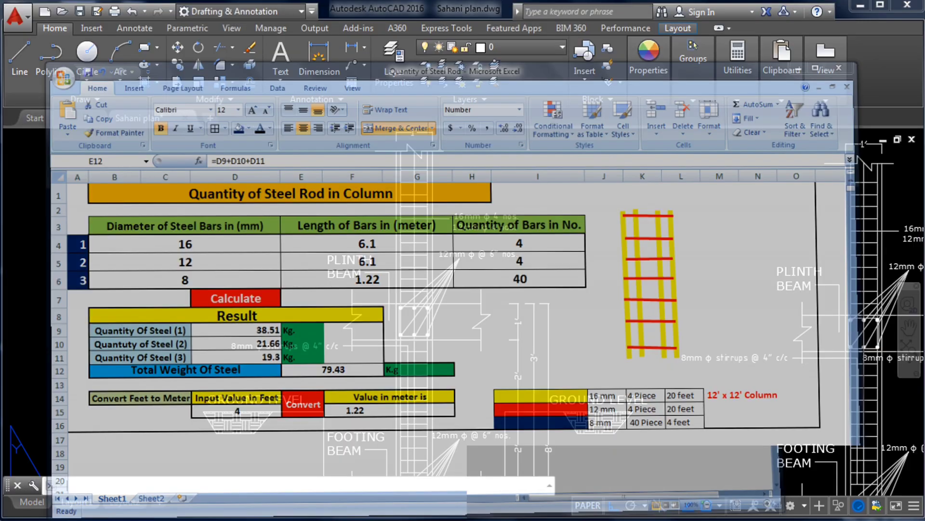
Step: Zoom the AutoCAD layout onto the Typ. Key Section of Foundation details
scroll(441, 337, down, 3)
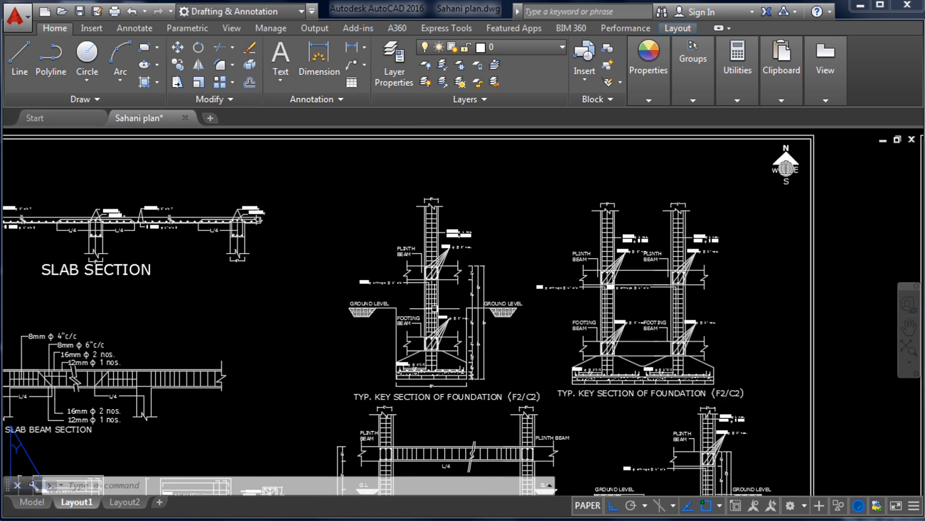
scroll(434, 308, up, 2)
scroll(402, 270, down, 3)
scroll(401, 269, up, 3)
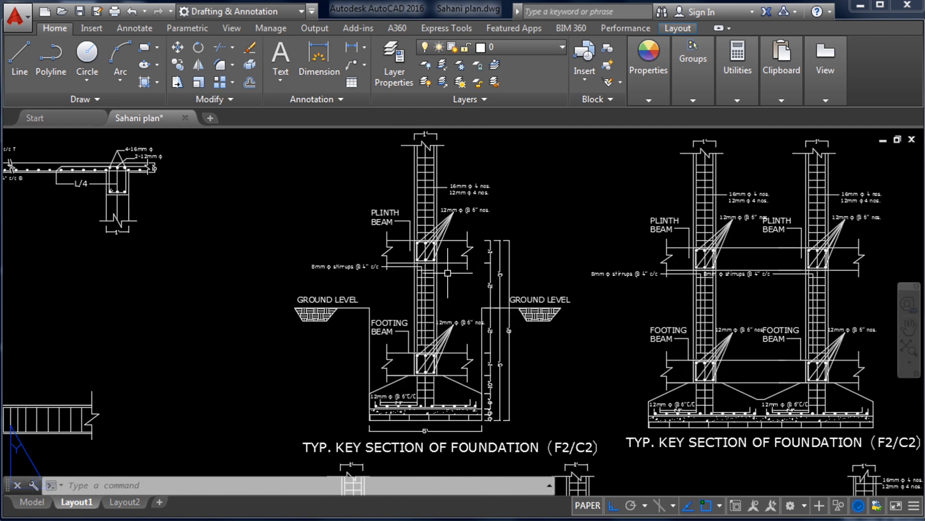
scroll(424, 275, down, 3)
scroll(427, 276, up, 3)
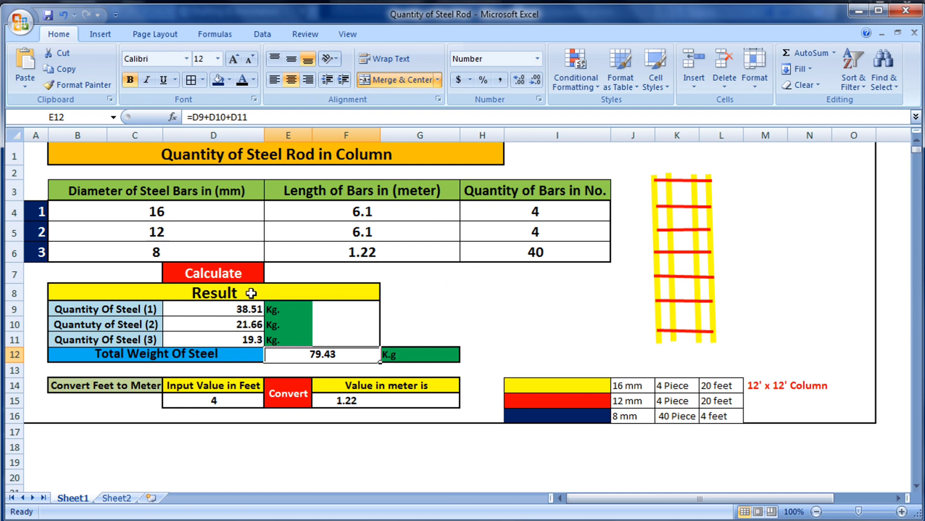
click(212, 311)
click(78, 211)
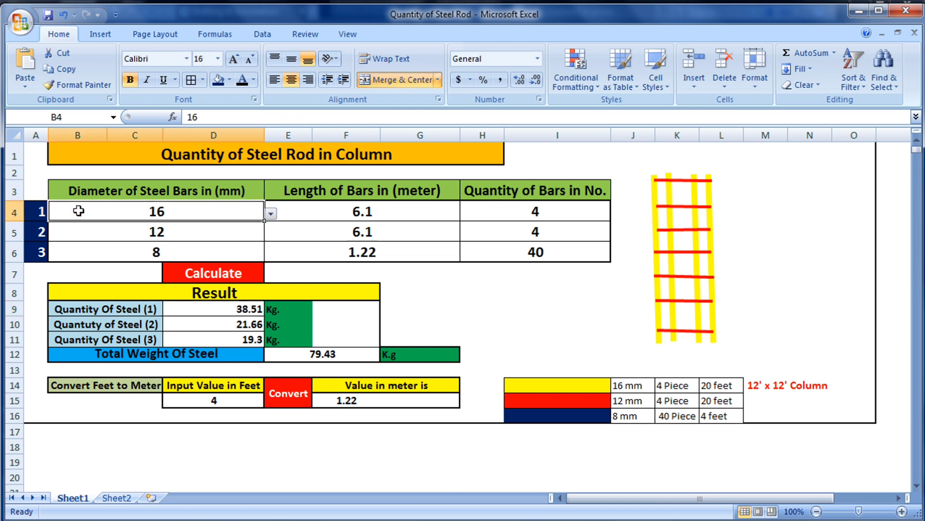
click(218, 309)
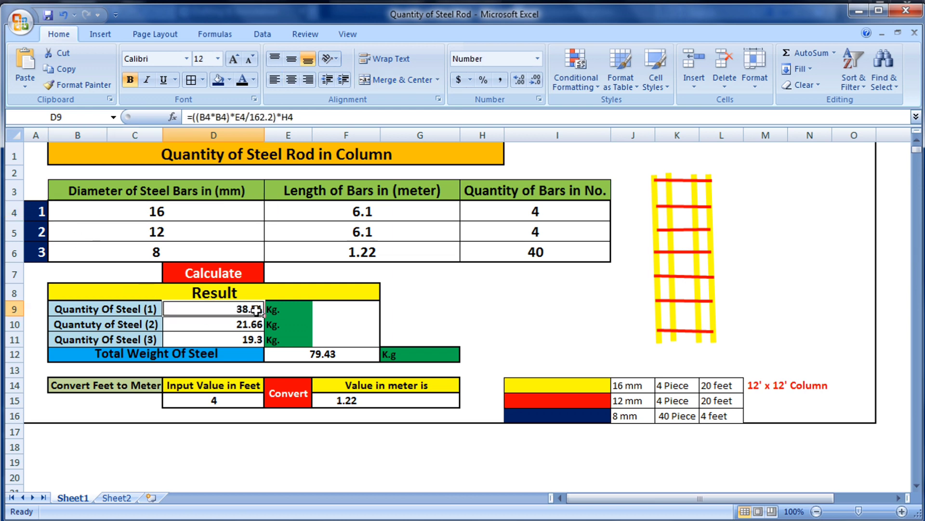
click(228, 323)
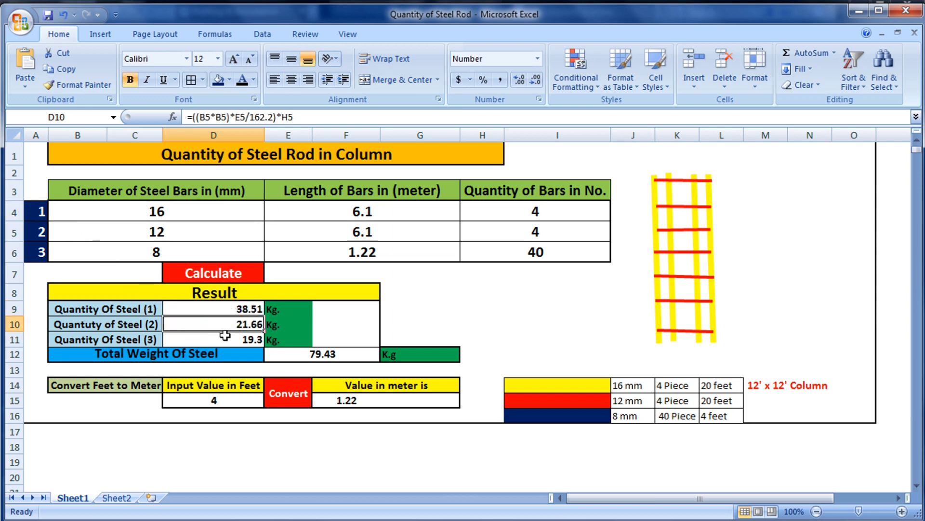
click(229, 338)
click(243, 325)
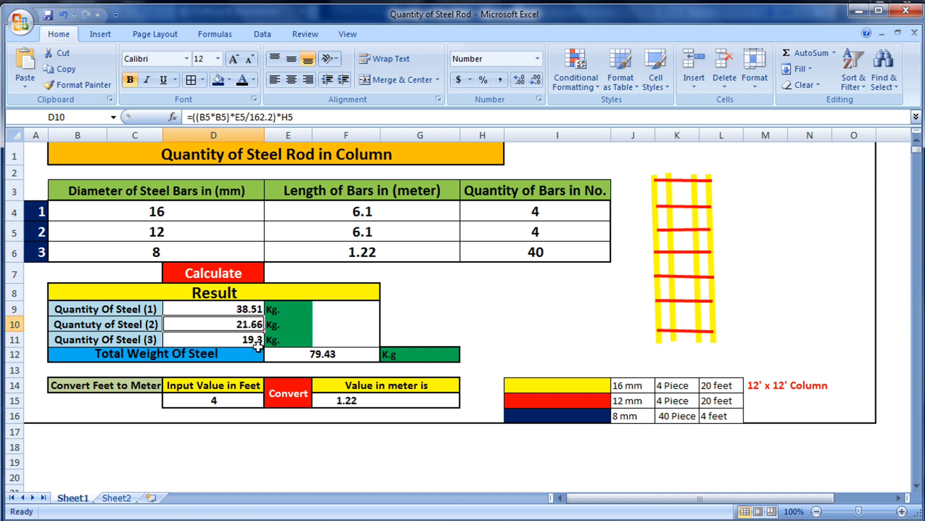
click(250, 309)
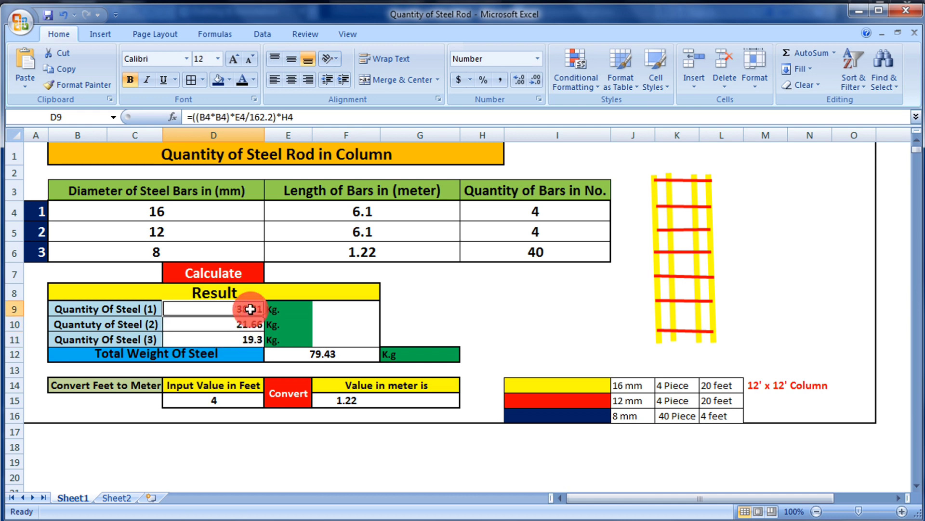
click(246, 339)
click(295, 353)
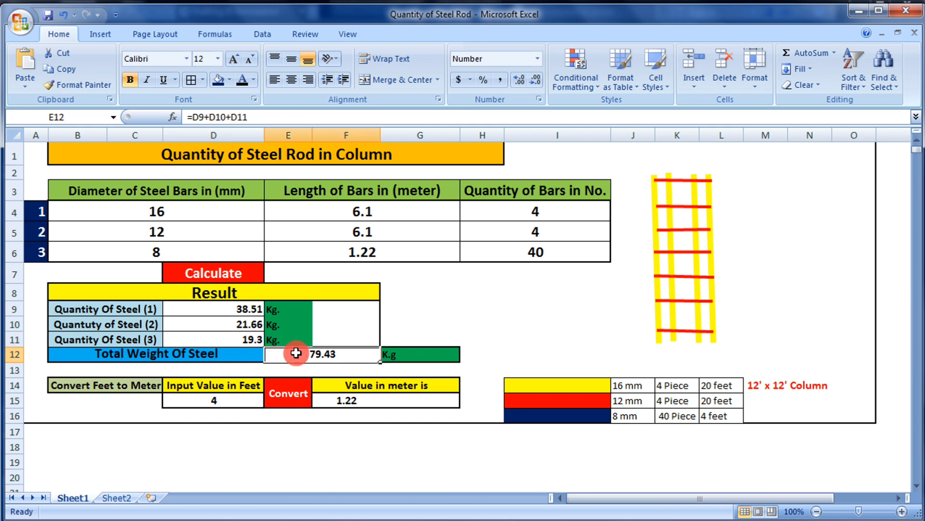
click(494, 354)
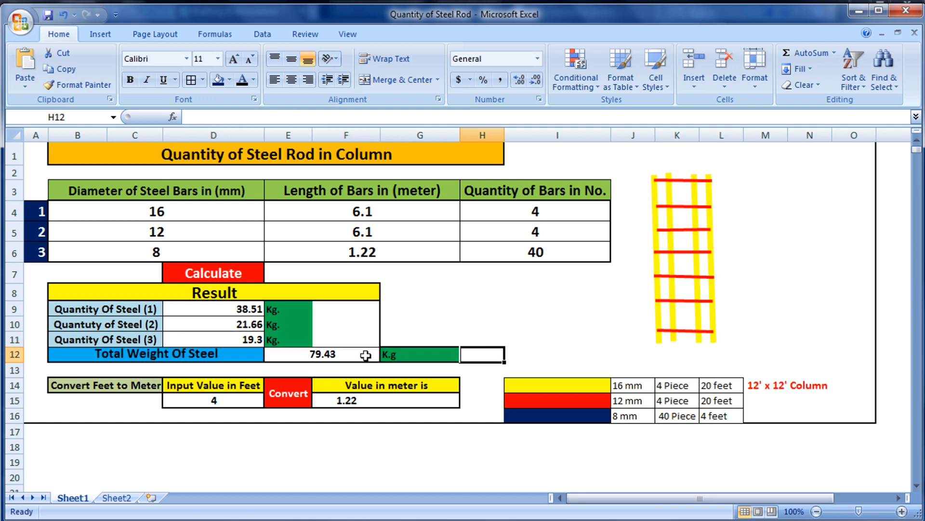
click(196, 325)
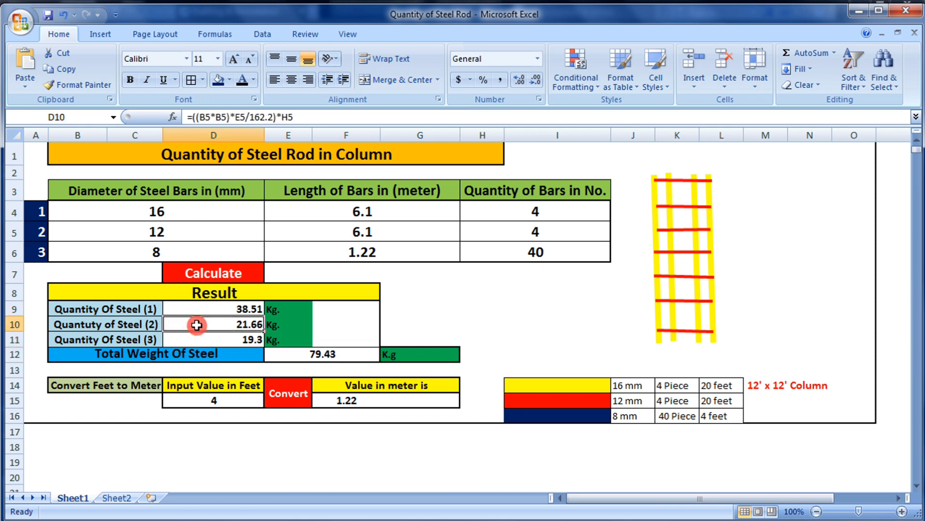
click(195, 231)
click(241, 324)
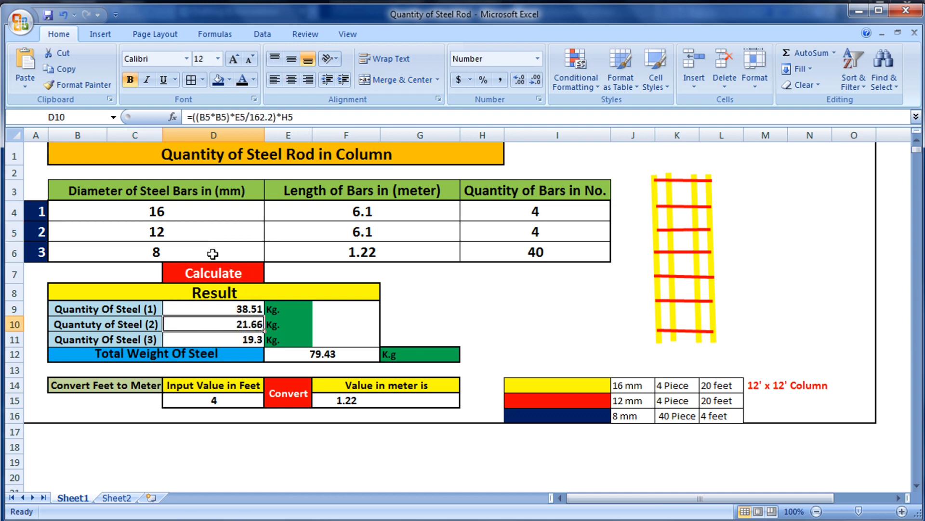
click(157, 256)
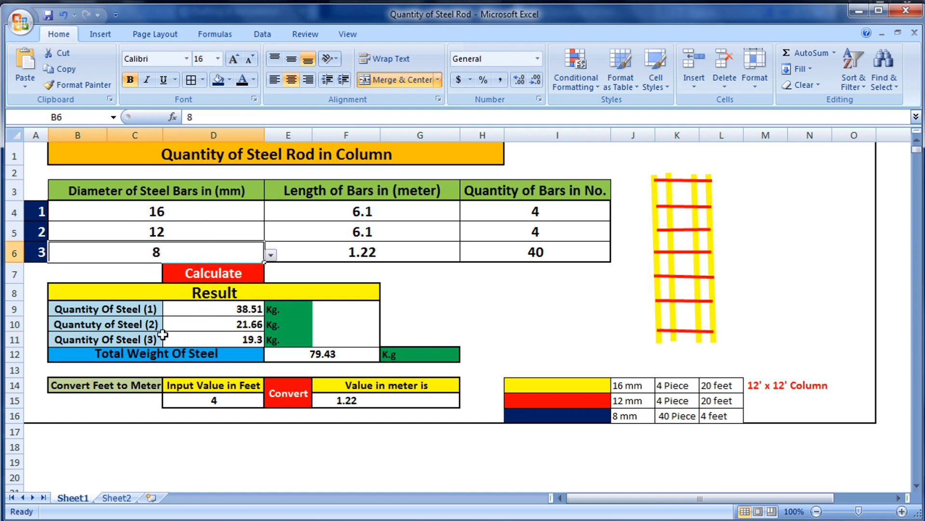
click(239, 338)
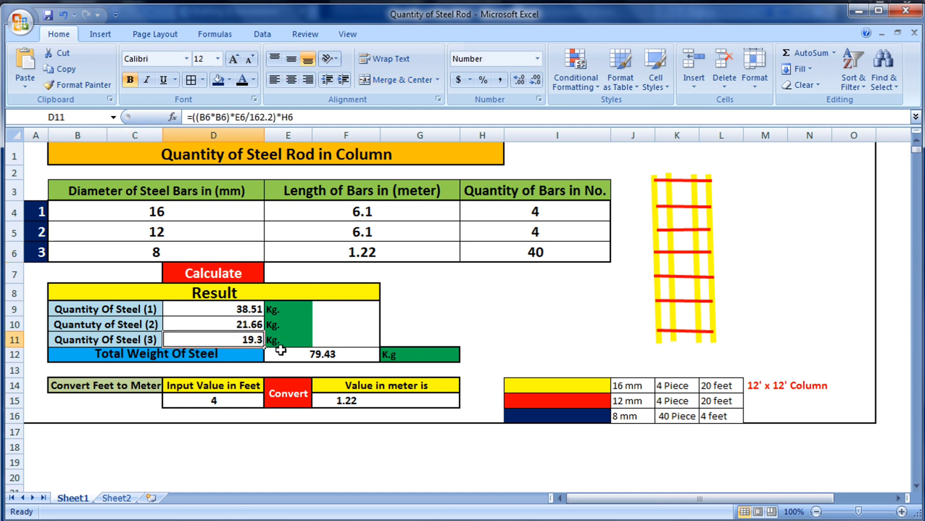
click(475, 343)
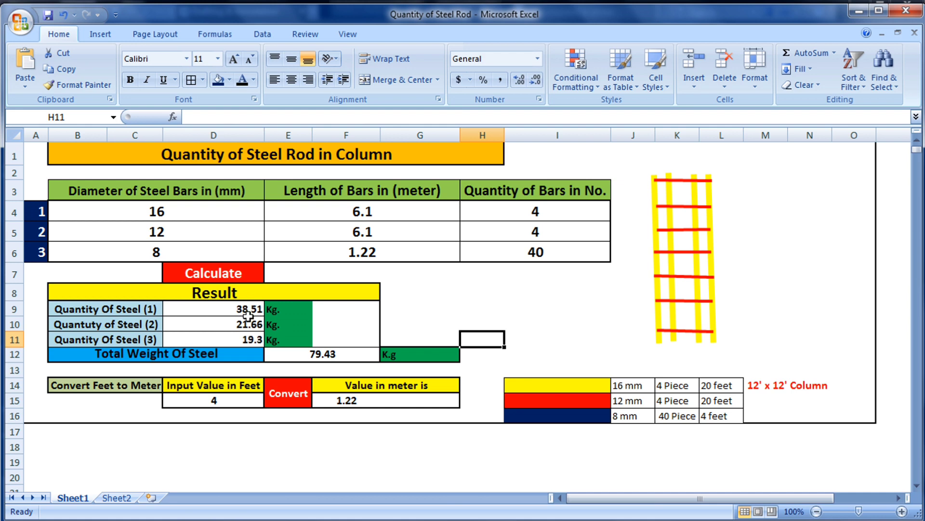
click(332, 354)
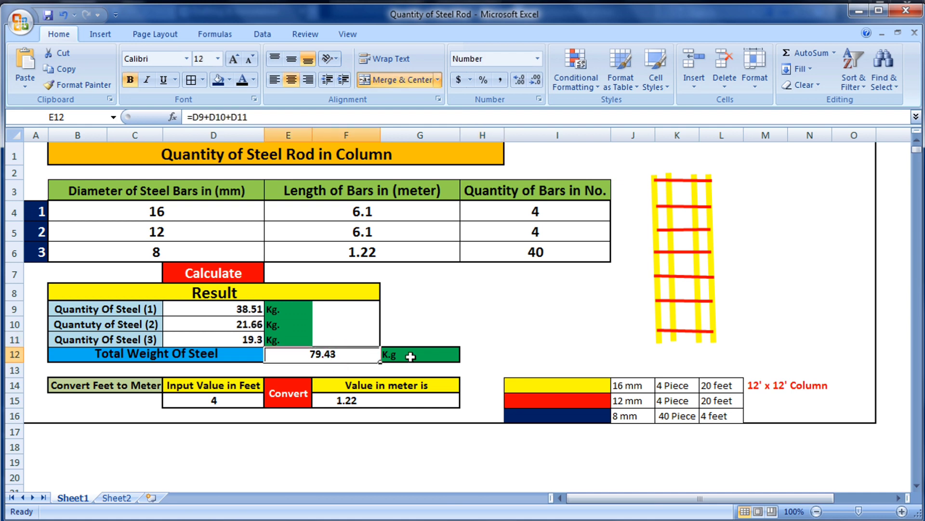
click(436, 322)
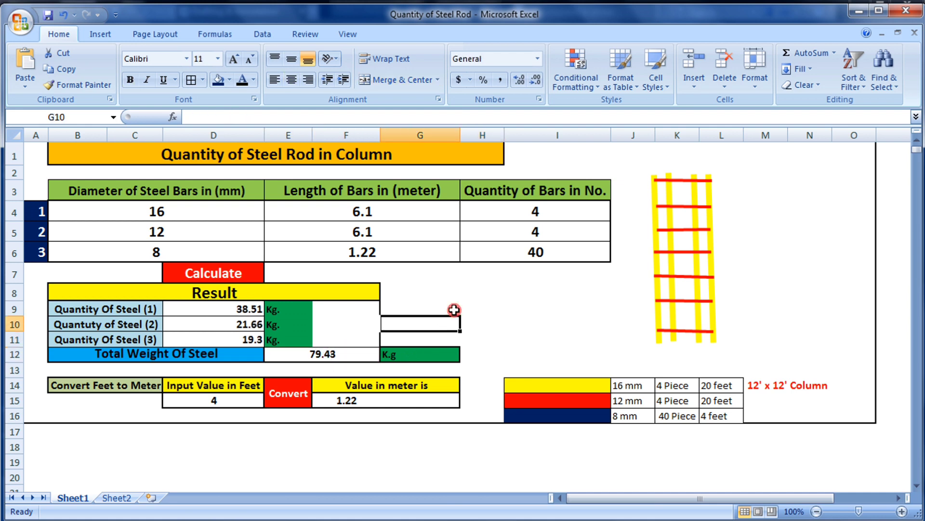
click(453, 308)
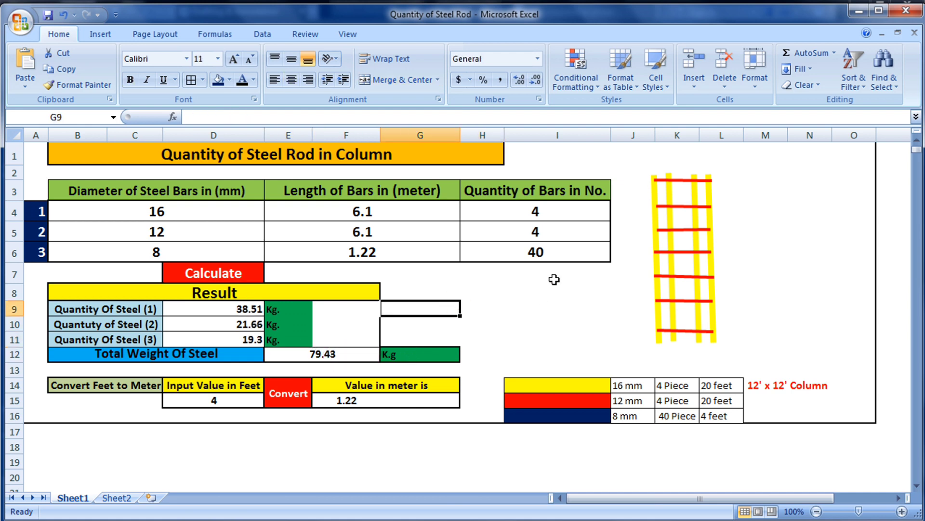
click(299, 163)
click(477, 309)
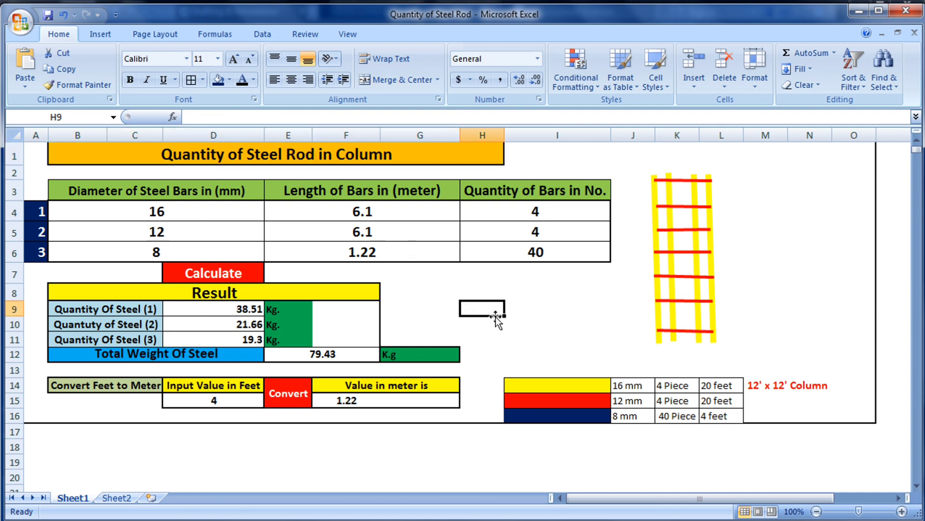